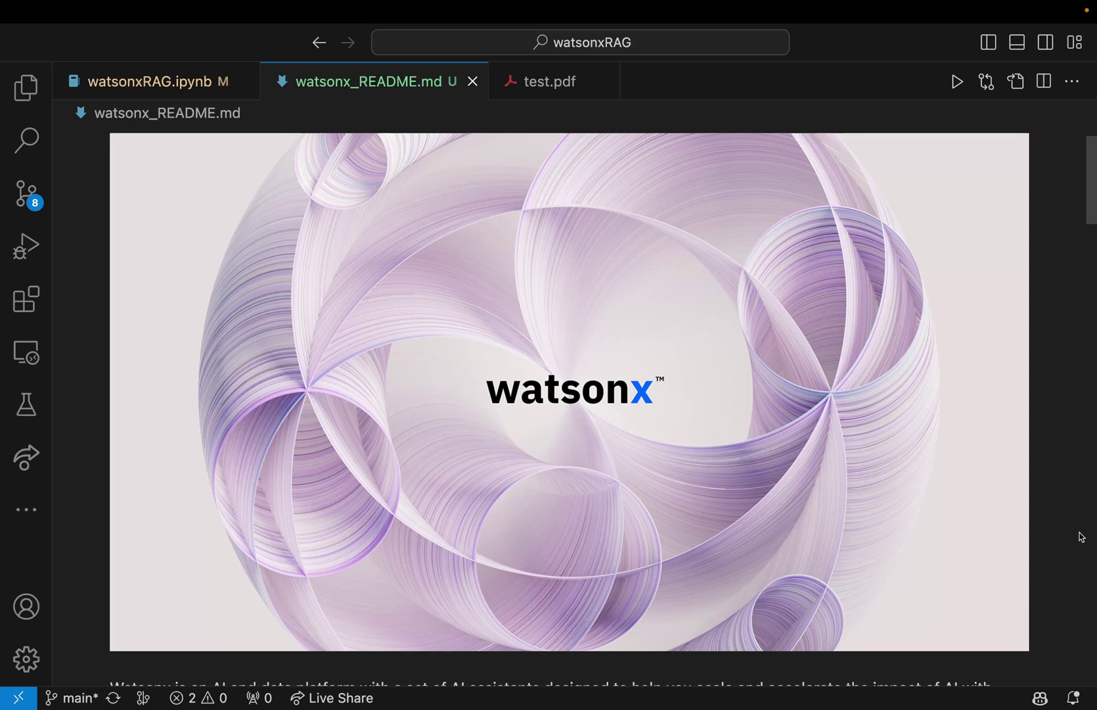
pyautogui.scroll(-3, 1081, 537)
pyautogui.scroll(-2, 1081, 537)
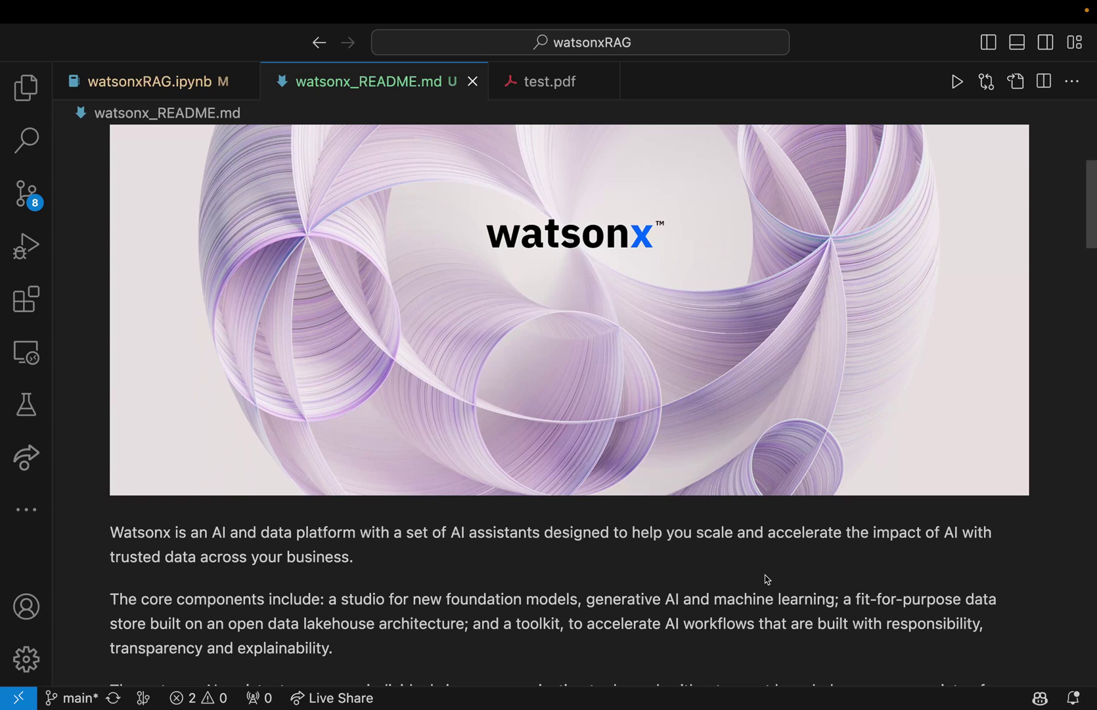
# Scroll the watsonx README preview to the platform overview paragraphs below the banner.
pyautogui.click(616, 571)
pyautogui.scroll(-2, 615, 571)
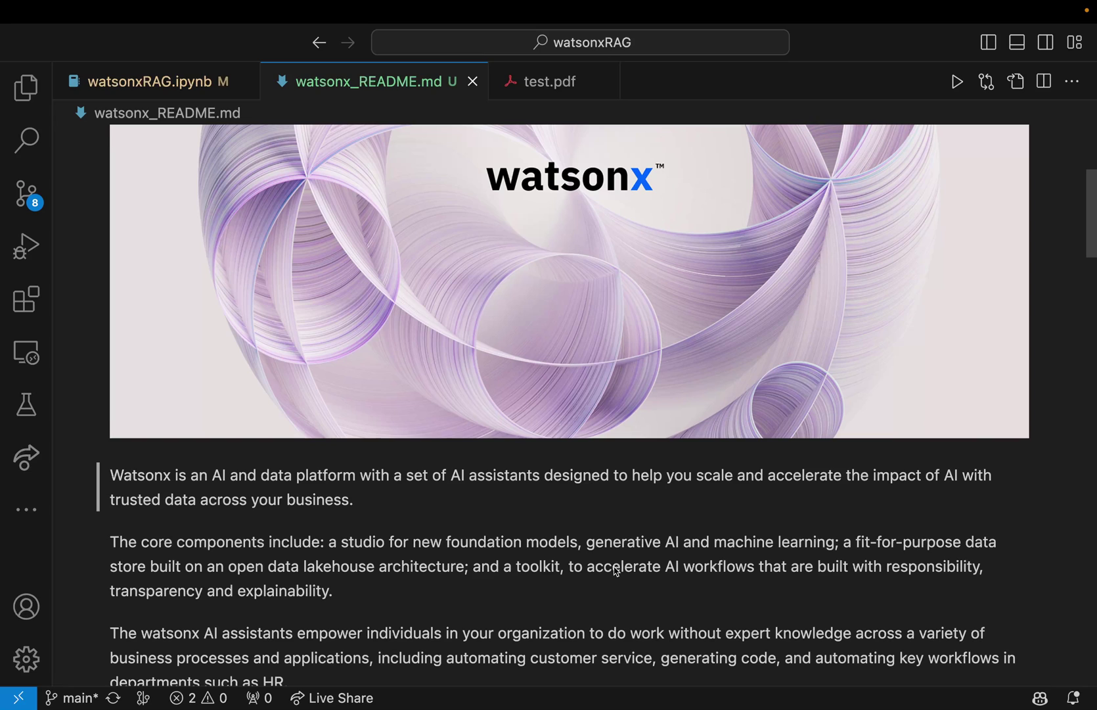
pyautogui.scroll(-1, 616, 571)
pyautogui.scroll(-1, 616, 571)
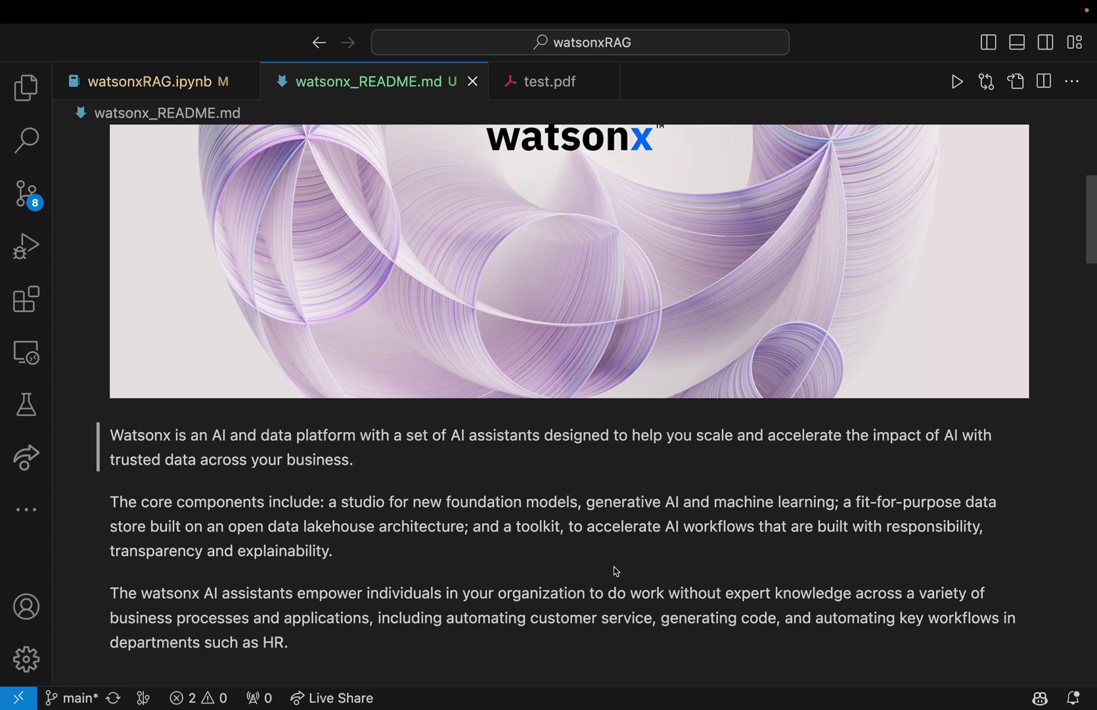
pyautogui.scroll(-3, 615, 572)
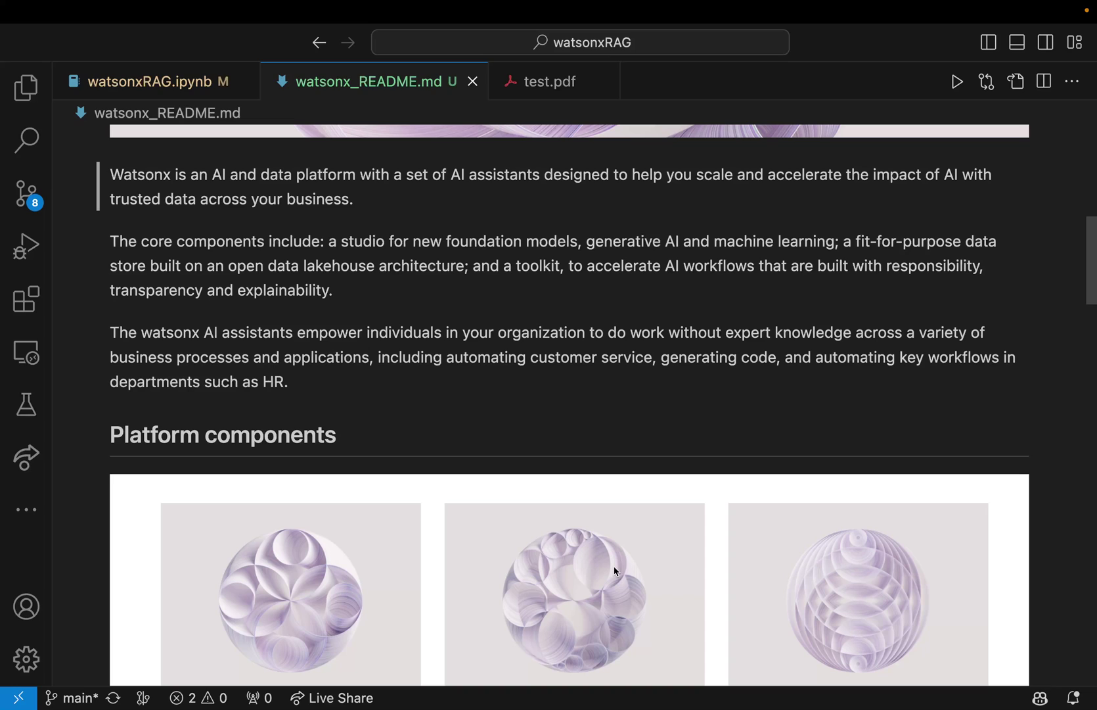
pyautogui.scroll(-3, 615, 571)
pyautogui.scroll(-1, 615, 571)
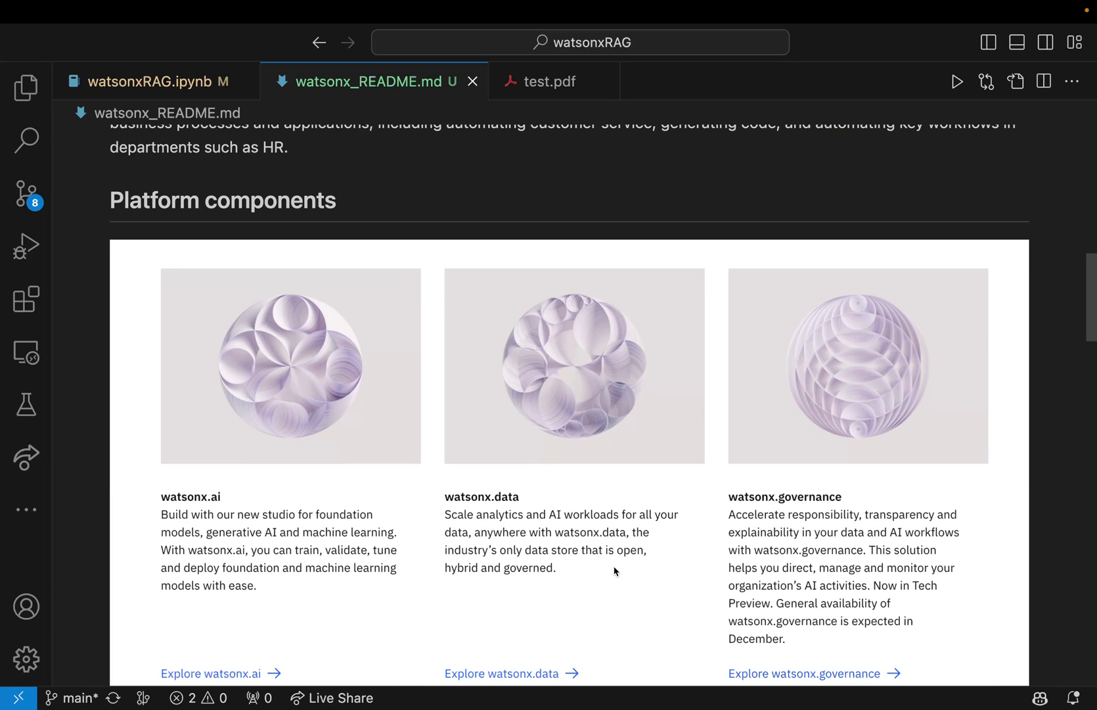
pyautogui.scroll(-1, 614, 571)
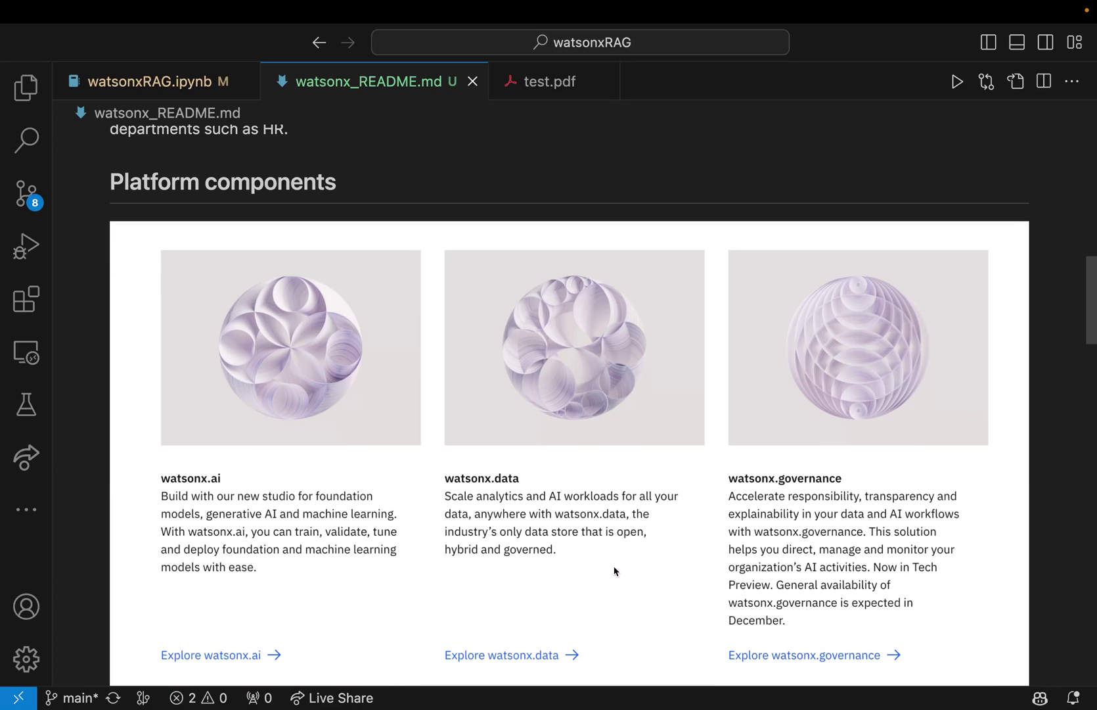
pyautogui.scroll(-1, 615, 570)
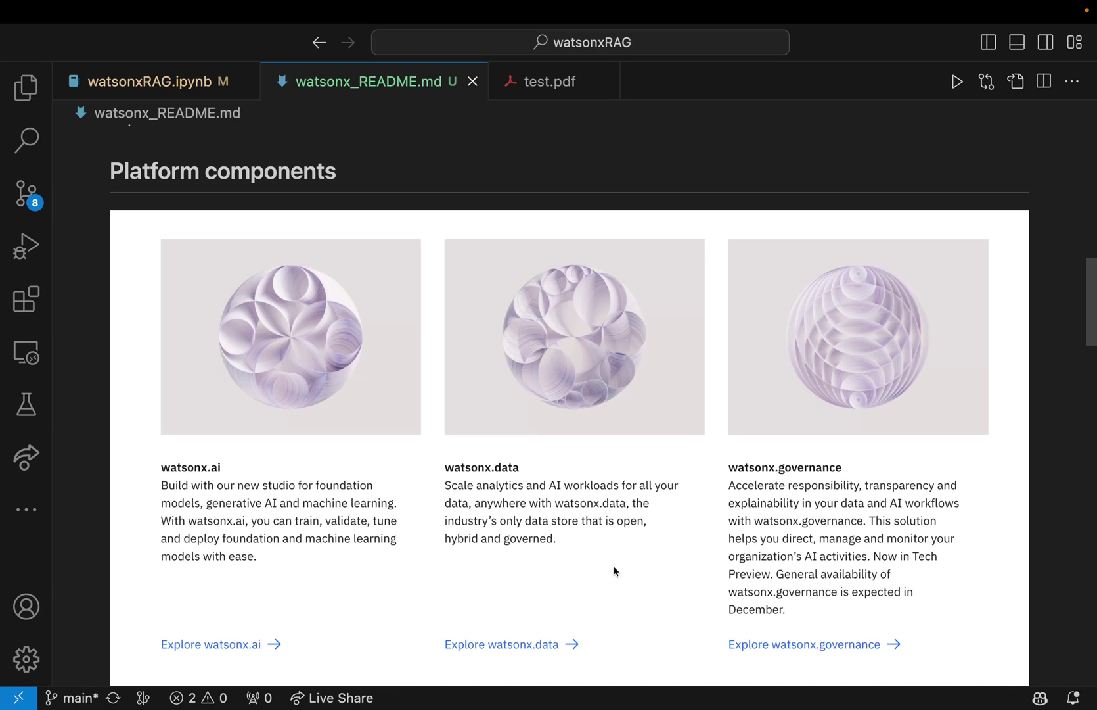
pyautogui.scroll(1, 615, 572)
pyautogui.scroll(-8, 604, 481)
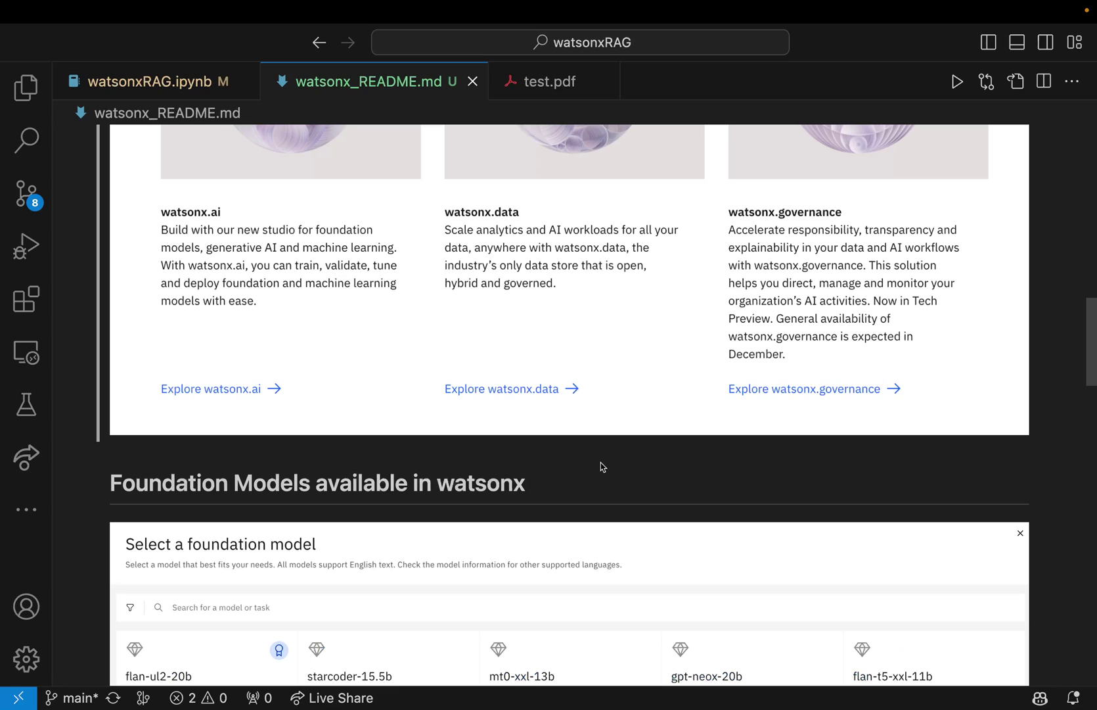
pyautogui.scroll(-3, 601, 466)
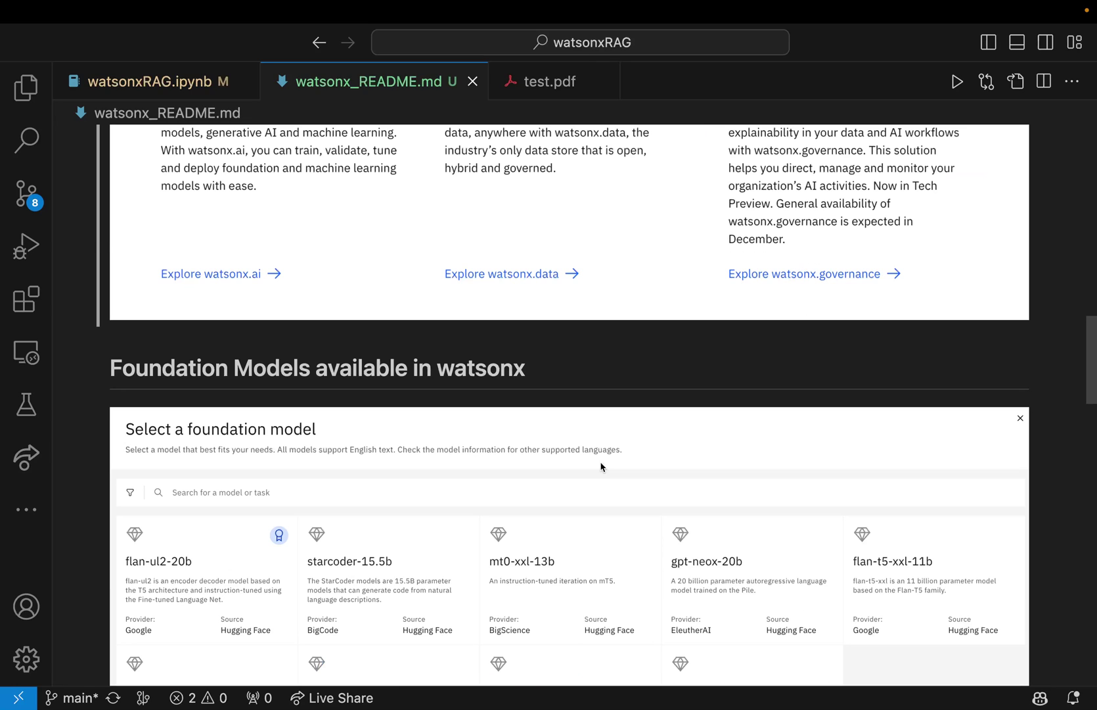
pyautogui.scroll(-5, 602, 467)
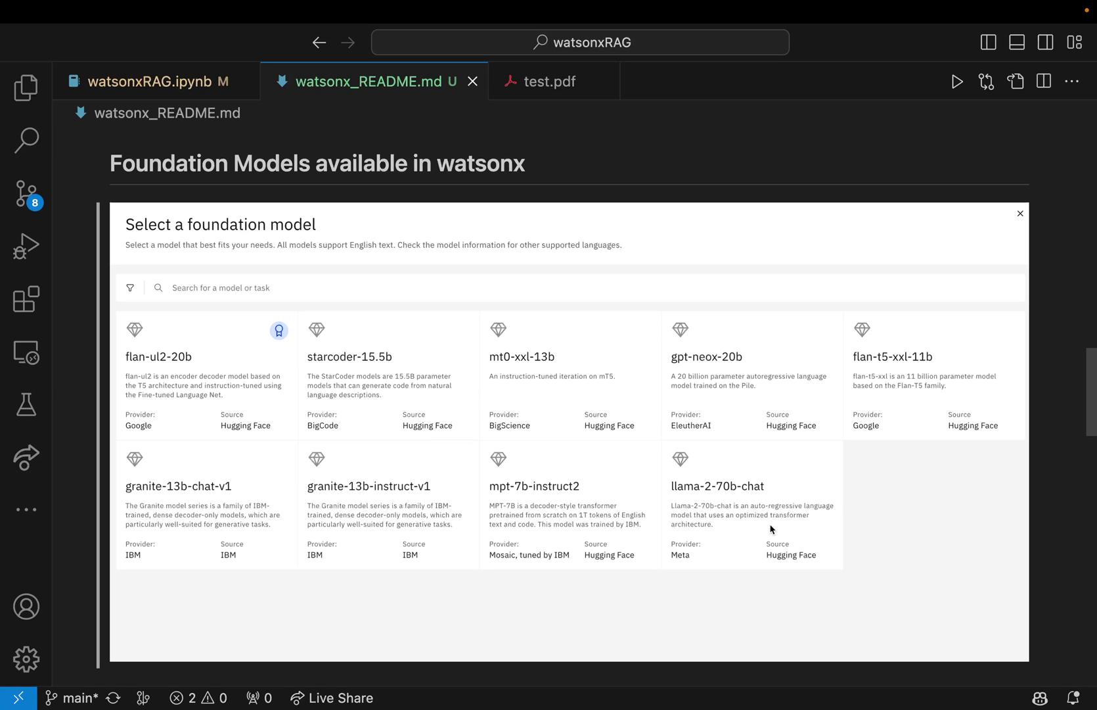
pyautogui.scroll(-5, 770, 529)
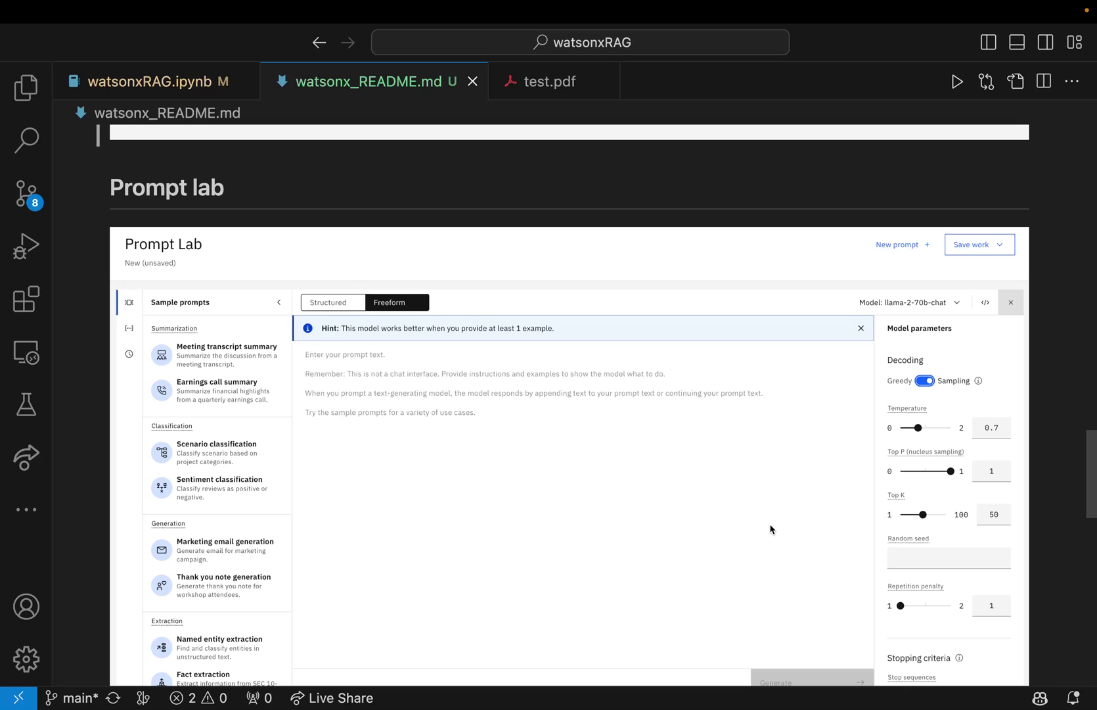
pyautogui.scroll(-1, 771, 529)
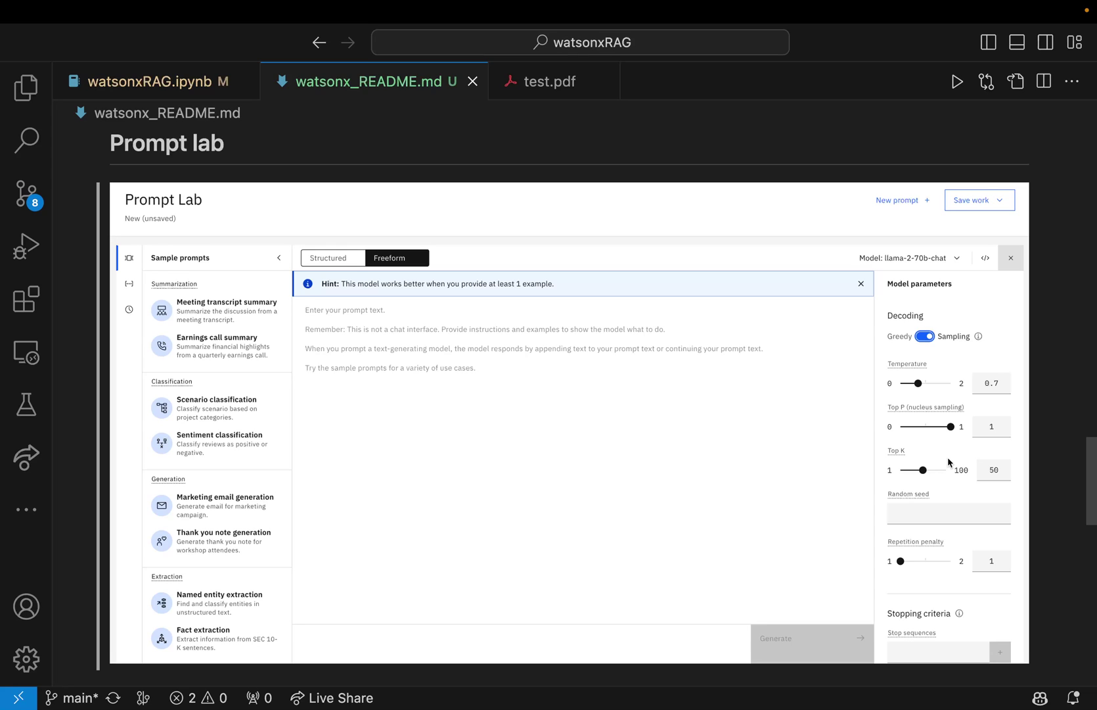
pyautogui.scroll(-5, 948, 462)
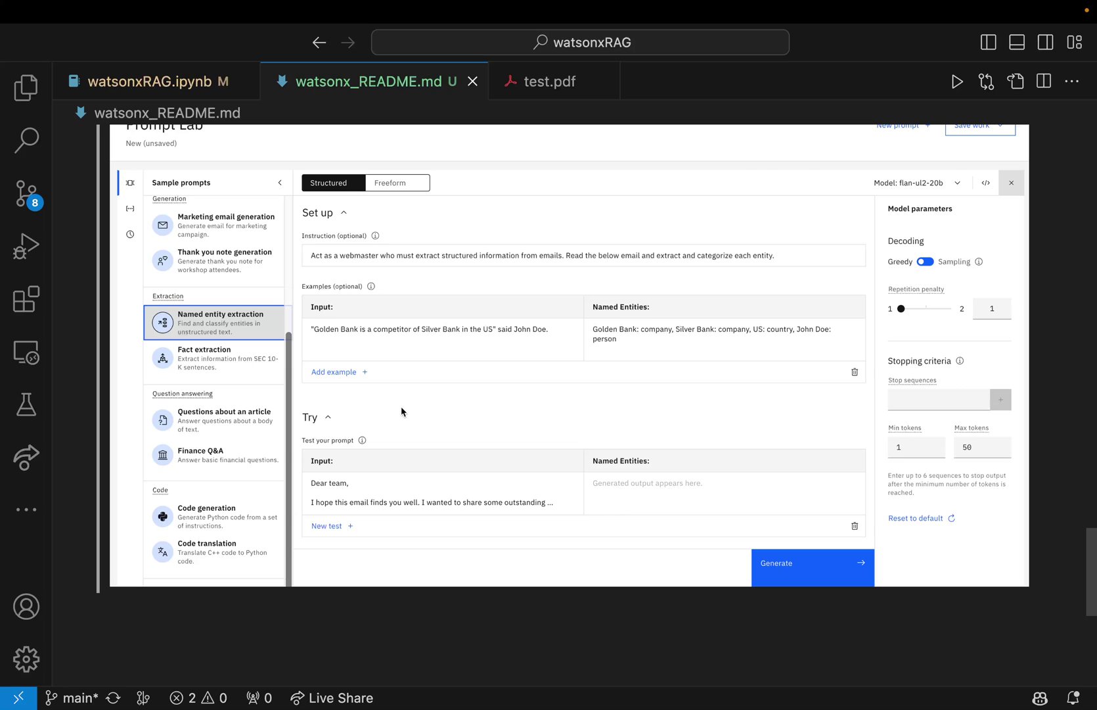
pyautogui.scroll(1, 455, 429)
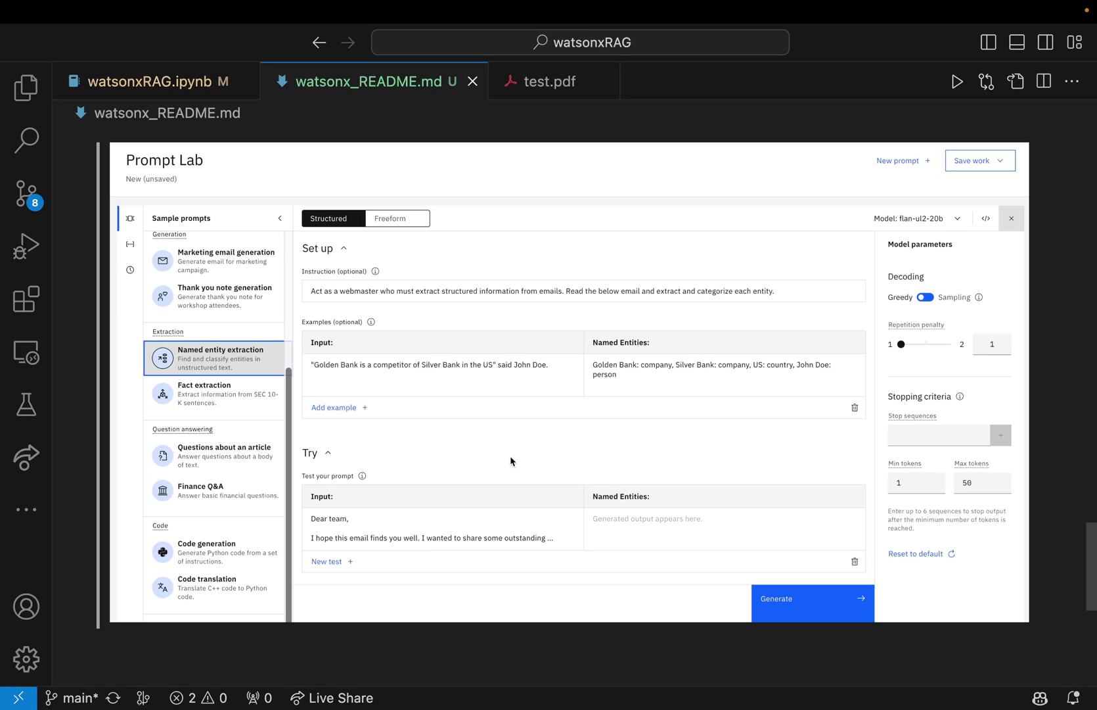
pyautogui.click(169, 84)
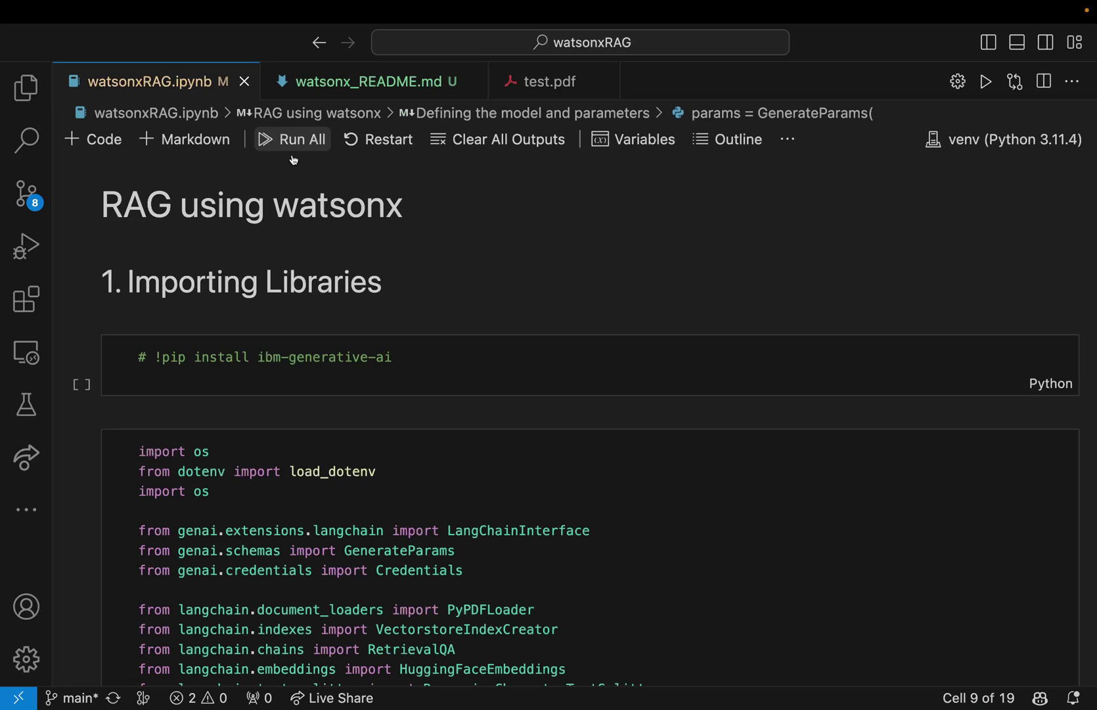
pyautogui.moveTo(797, 451)
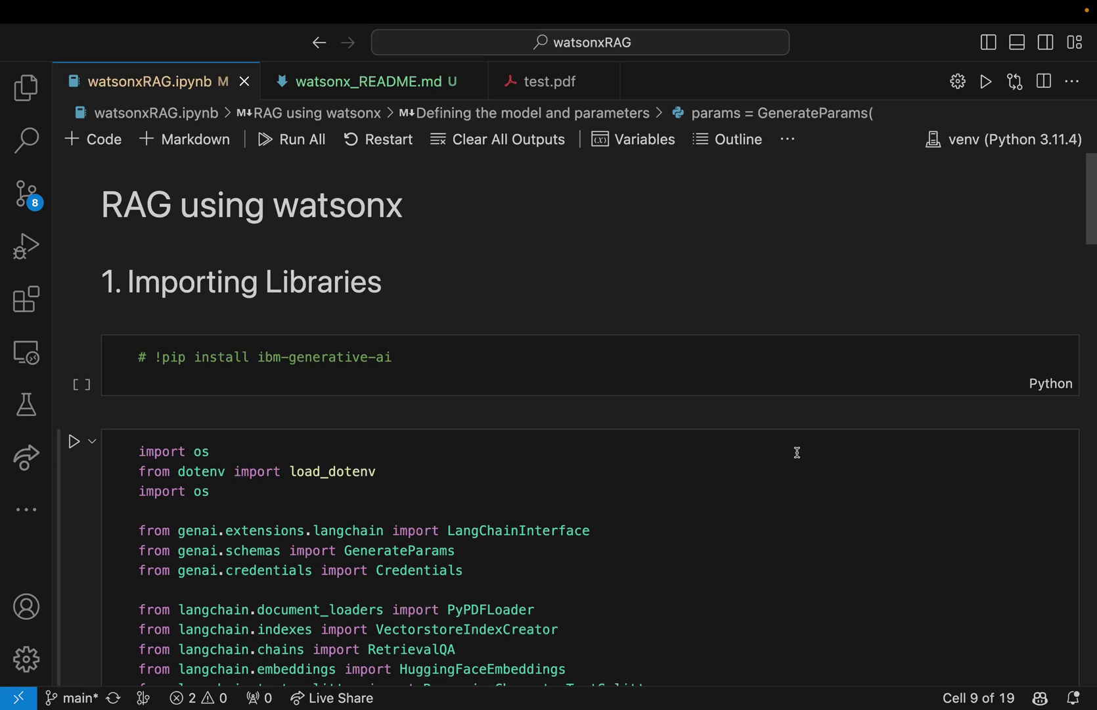
pyautogui.hotkey('ctrl', 'pagedown')
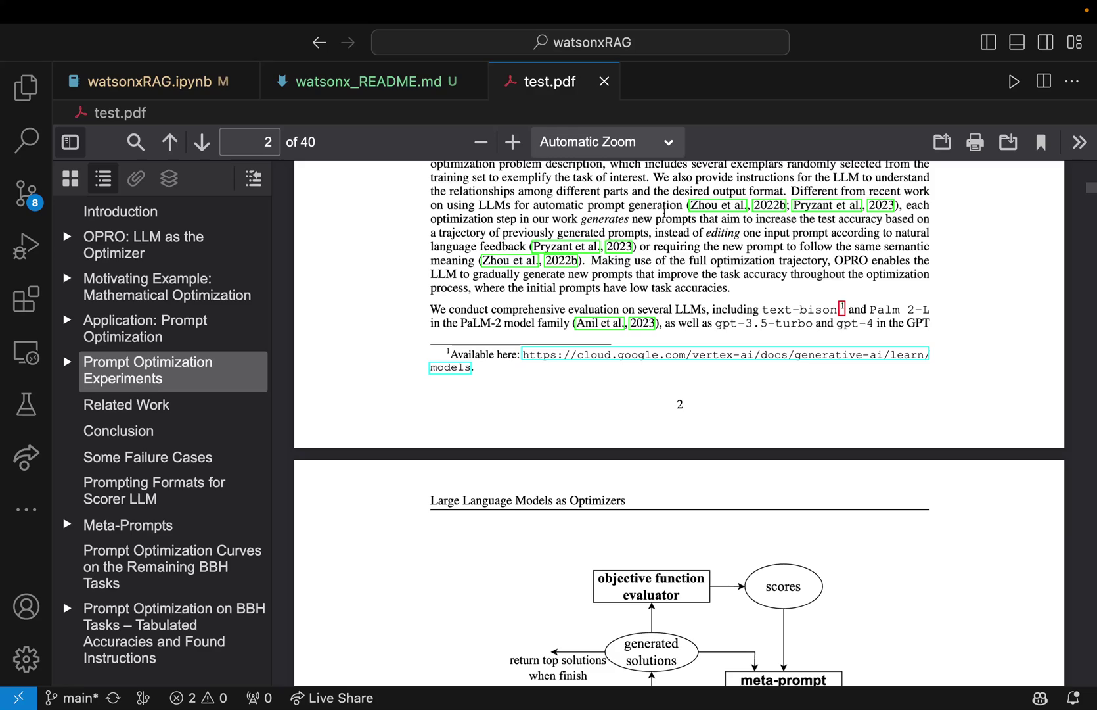
pyautogui.click(185, 81)
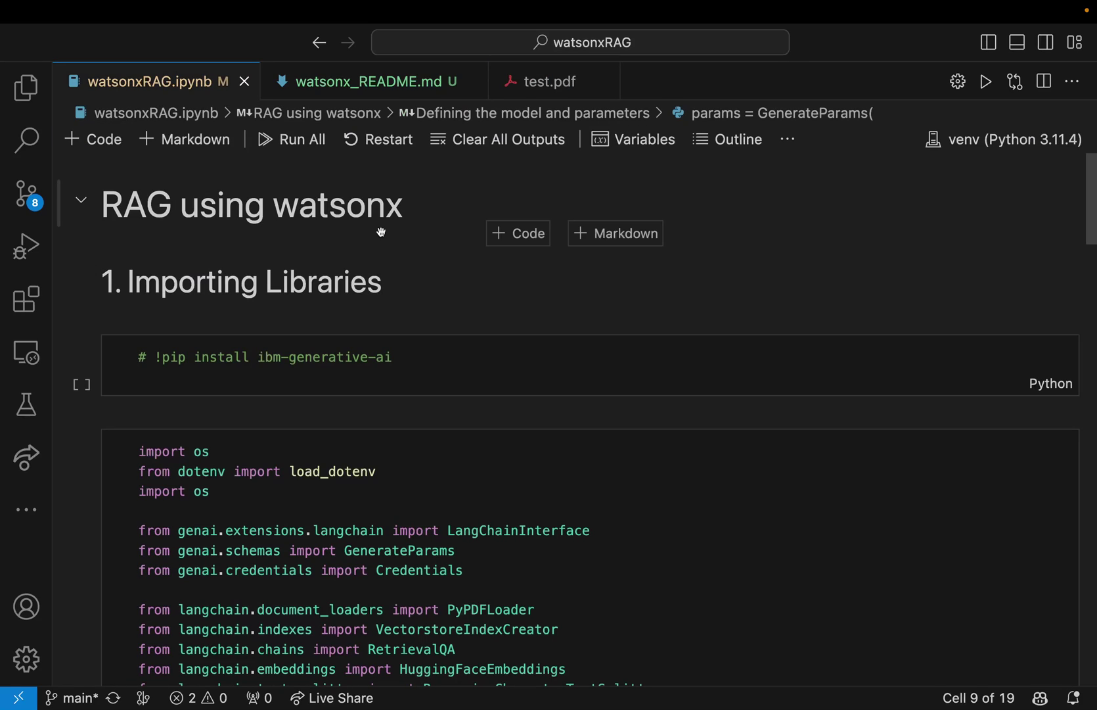
pyautogui.scroll(-3, 430, 343)
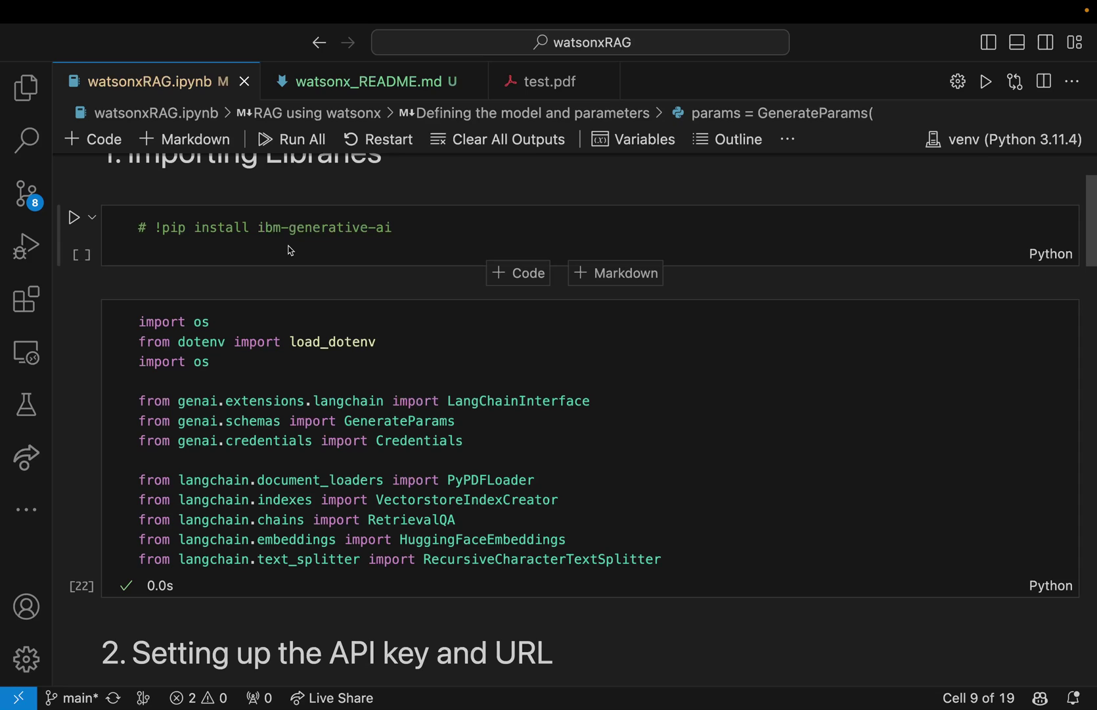
pyautogui.click(456, 421)
pyautogui.scroll(3, 461, 427)
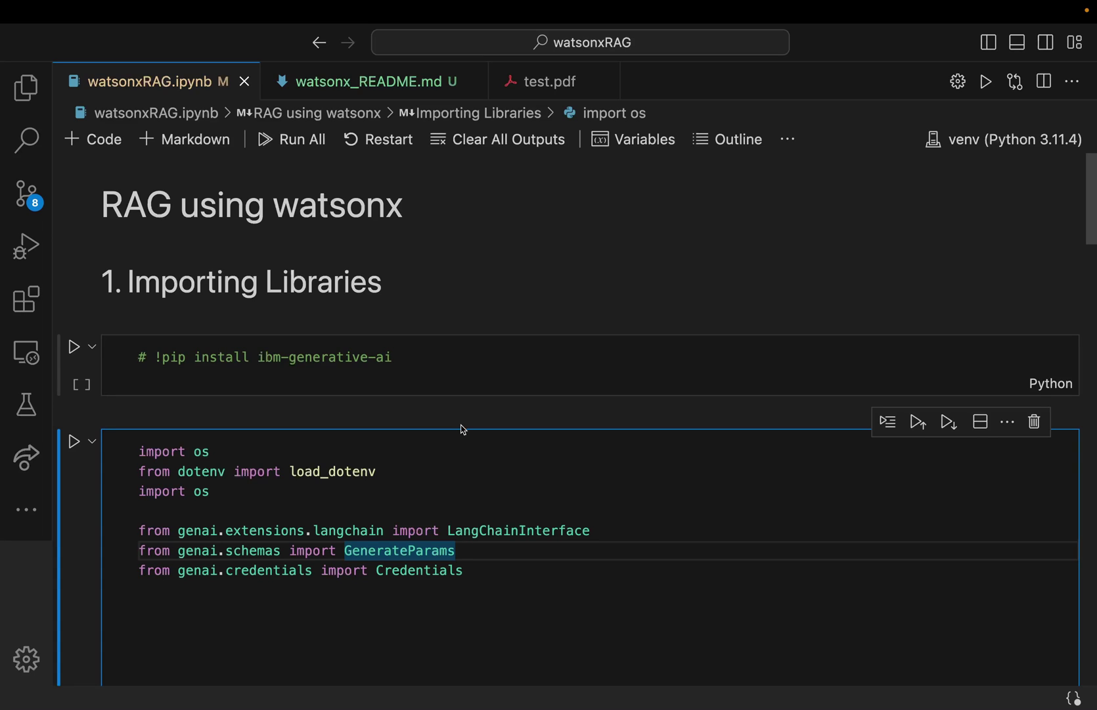
pyautogui.scroll(-3, 461, 427)
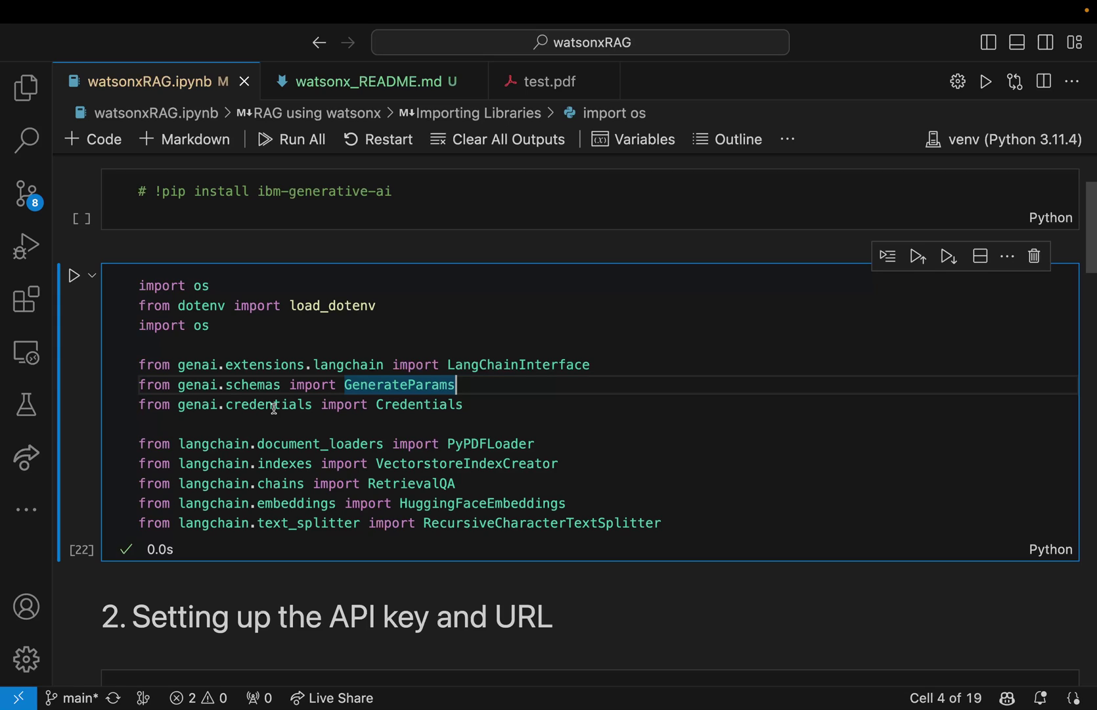
pyautogui.click(483, 409)
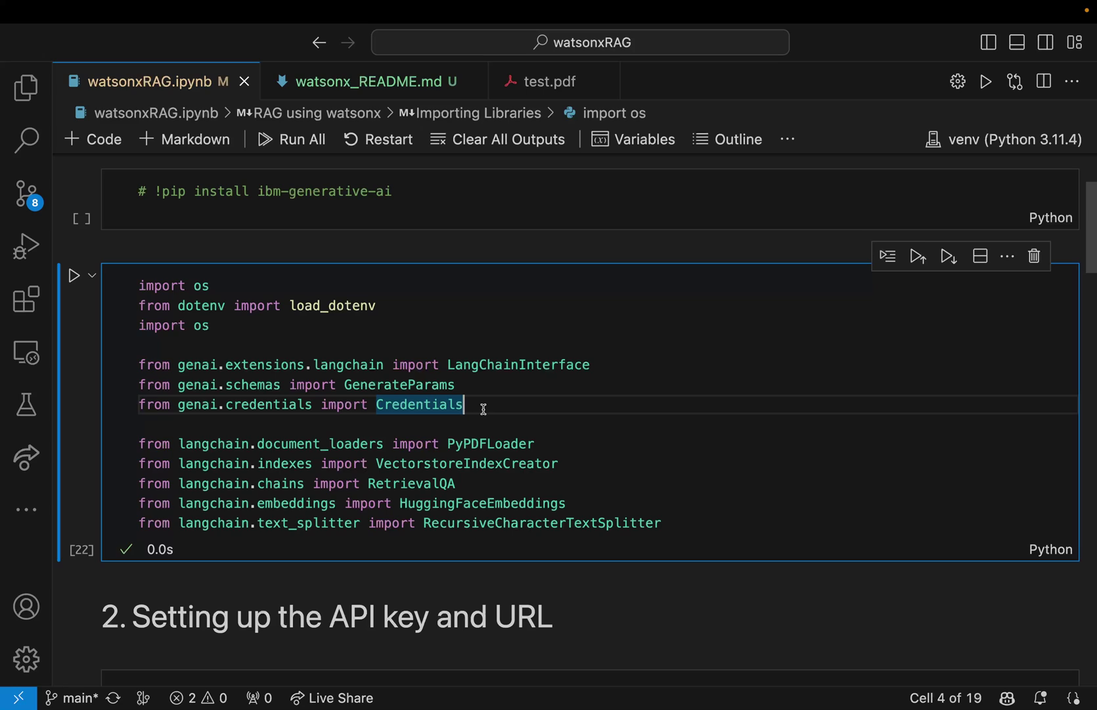
pyautogui.scroll(-3, 484, 409)
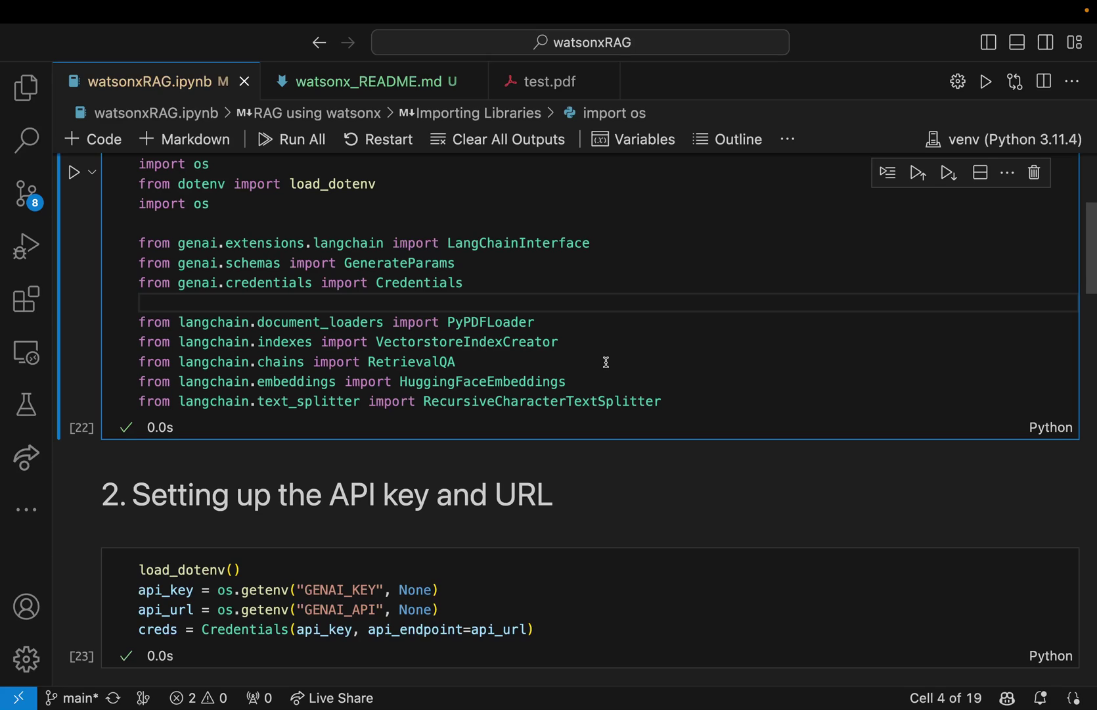
# Run the import, load_dotenv API key and model_id (ibm/granite-13b-sft) cells in order.
pyautogui.hotkey('shift', 'Return')
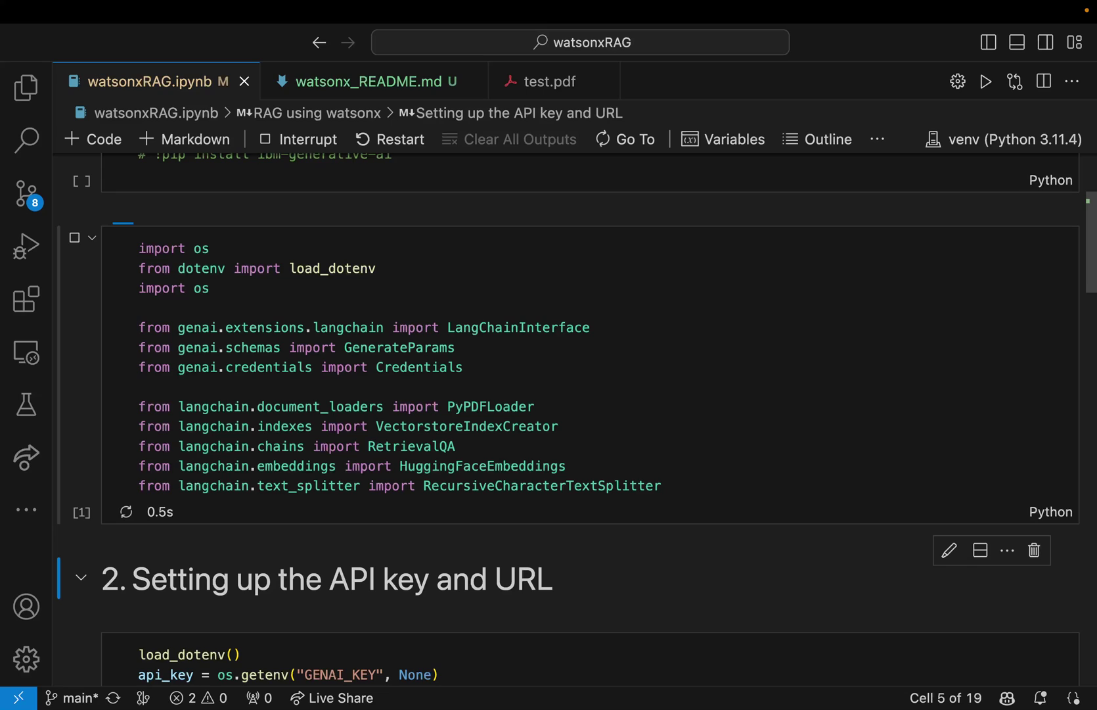
pyautogui.scroll(-3, 567, 421)
pyautogui.click(568, 420)
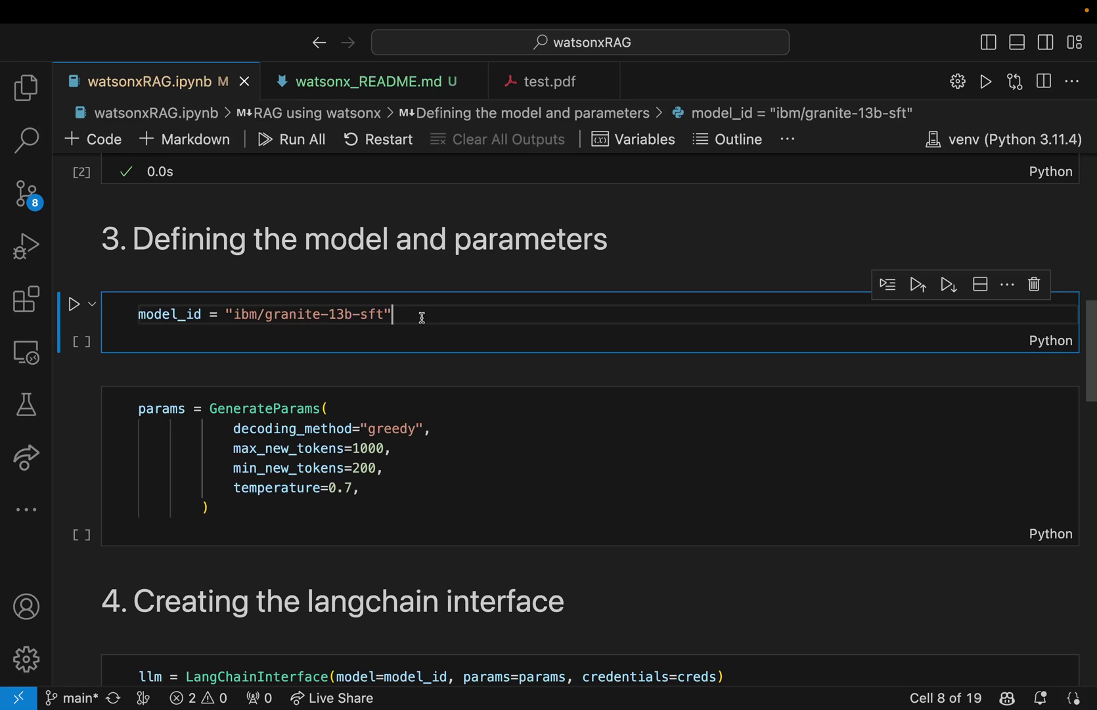
pyautogui.hotkey('shift', 'Return')
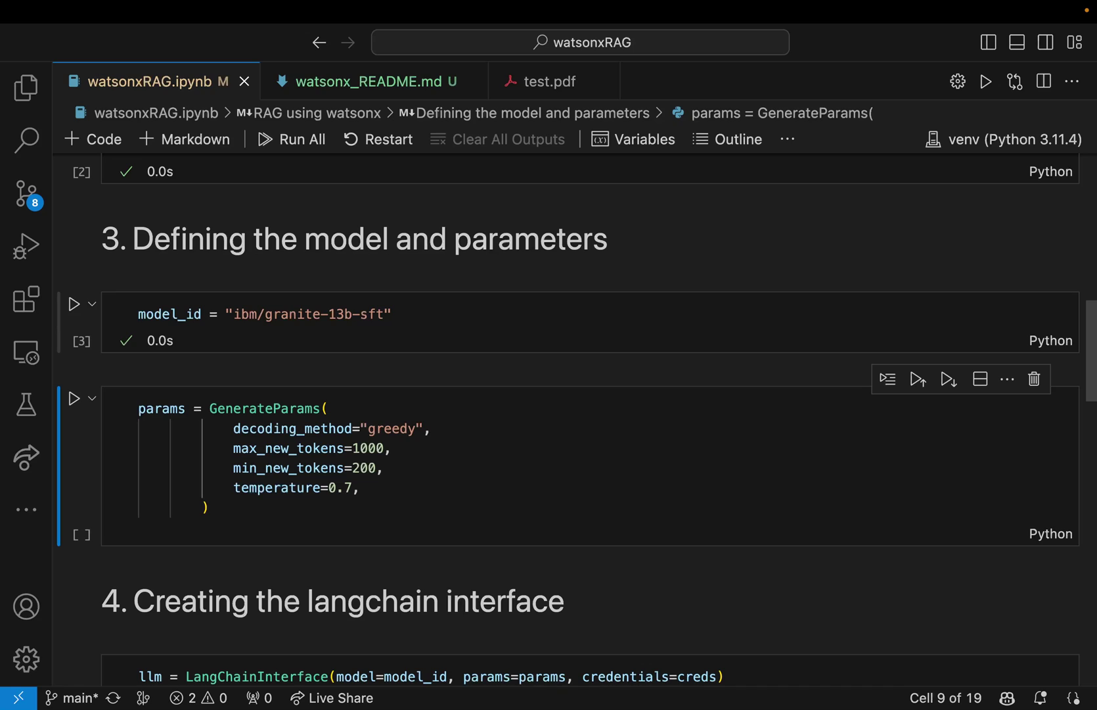
# Run GenerateParams, review the LangChainInterface call and its import, then run the llm cell.
pyautogui.hotkey('shift', 'Return')
pyautogui.scroll(-4, 552, 360)
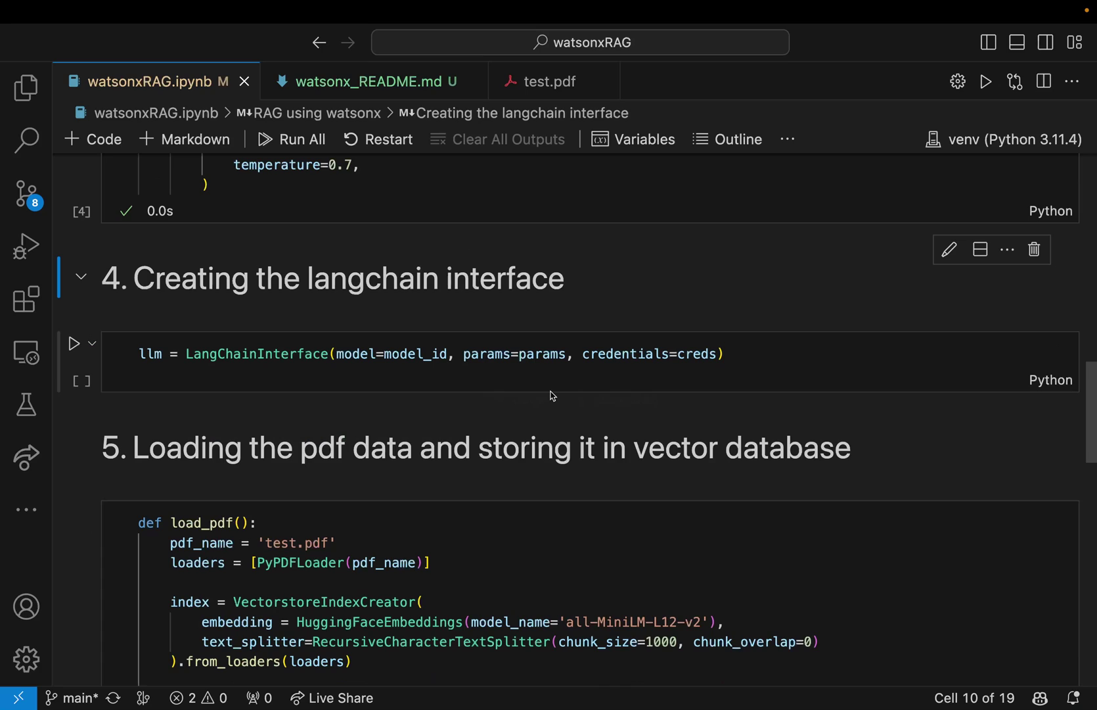
pyautogui.click(312, 355)
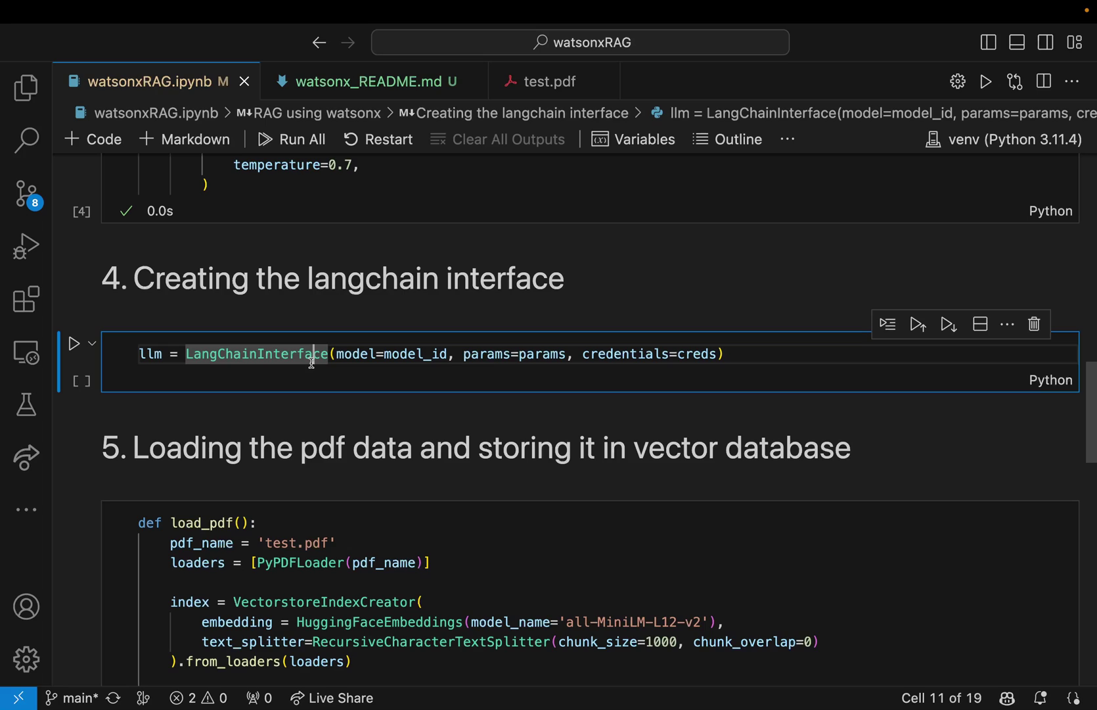
pyautogui.hotkey('alt', 'Right')
pyautogui.hotkey('alt', 'Right')
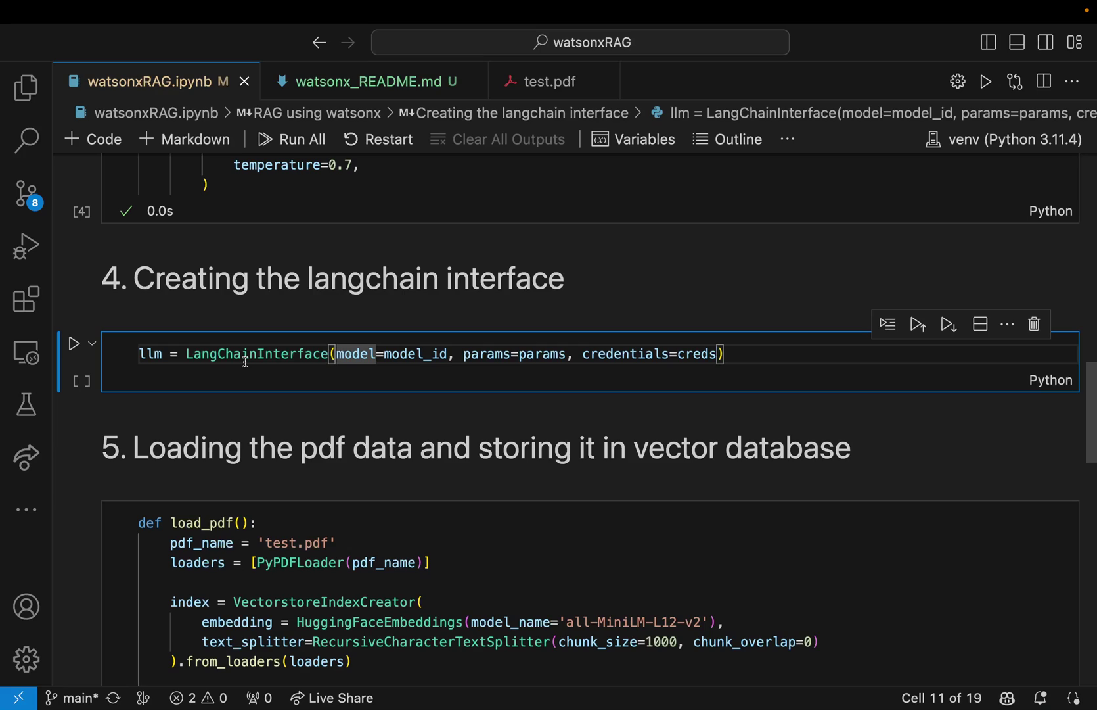
pyautogui.click(220, 354)
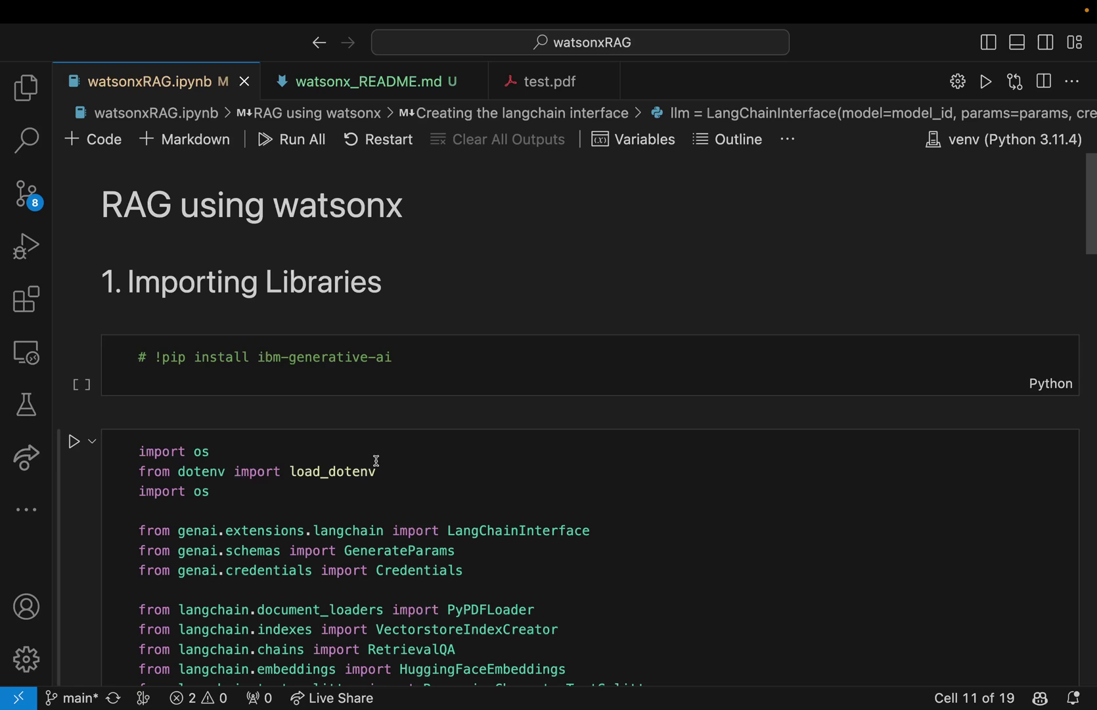
pyautogui.tripleClick(376, 462)
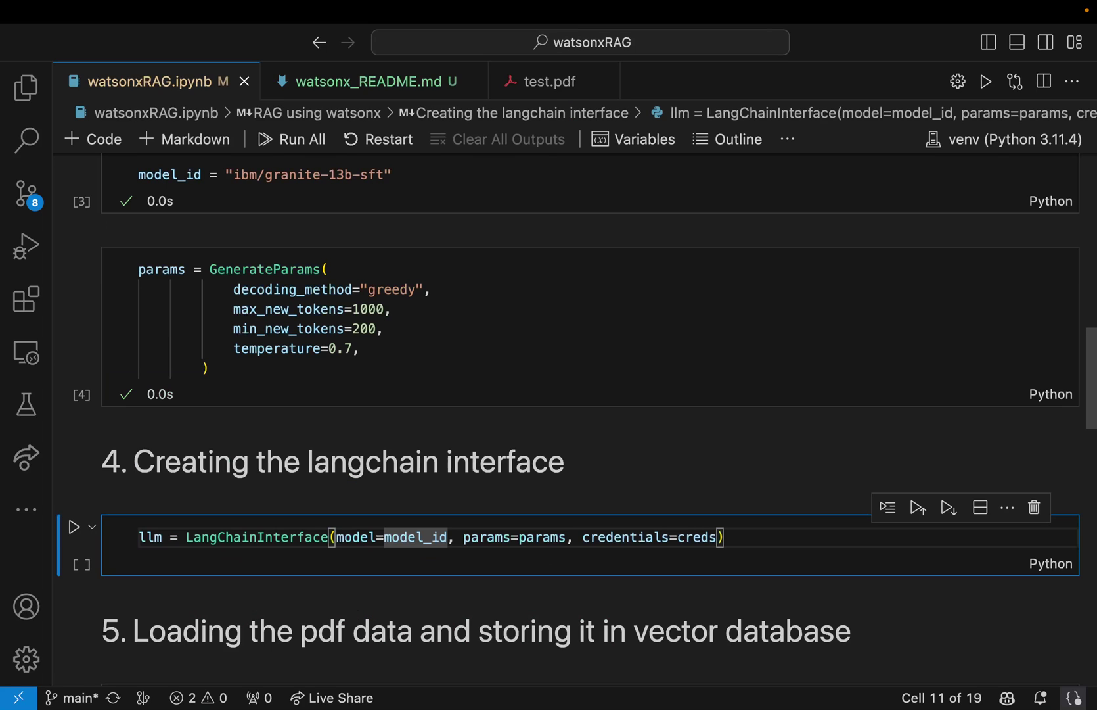
pyautogui.hotkey('shift', 'Return')
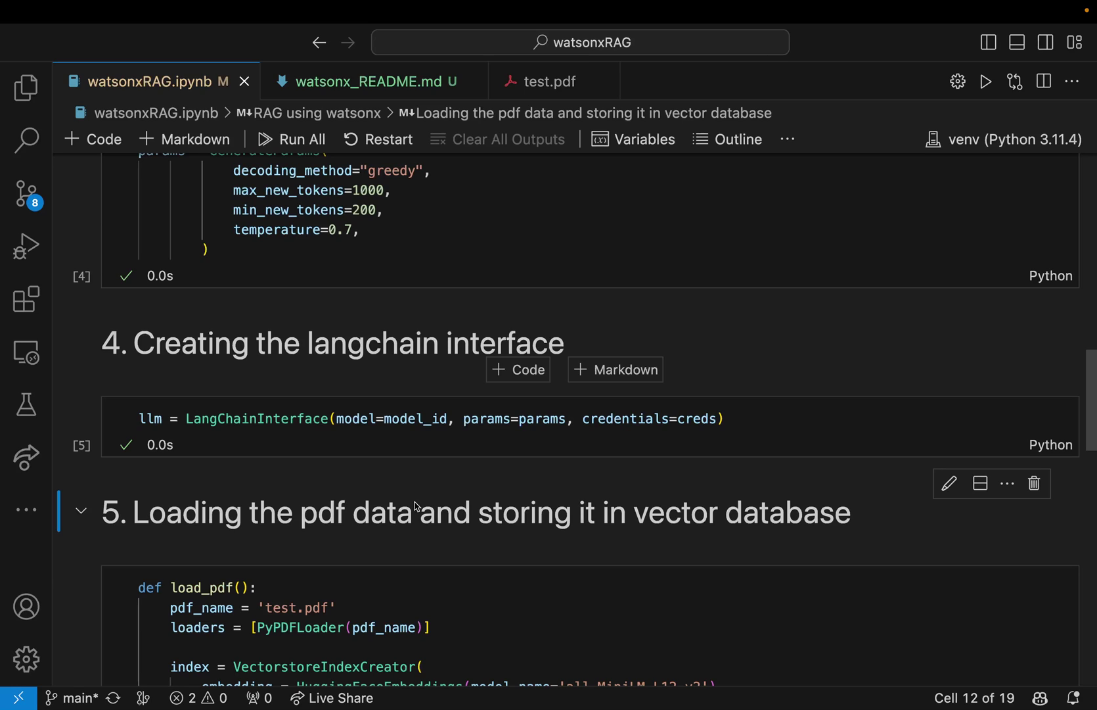
pyautogui.scroll(-4, 415, 505)
# Review the load_pdf cell's embeddings line, then run it and the index = load_pdf() cell.
pyautogui.click(416, 397)
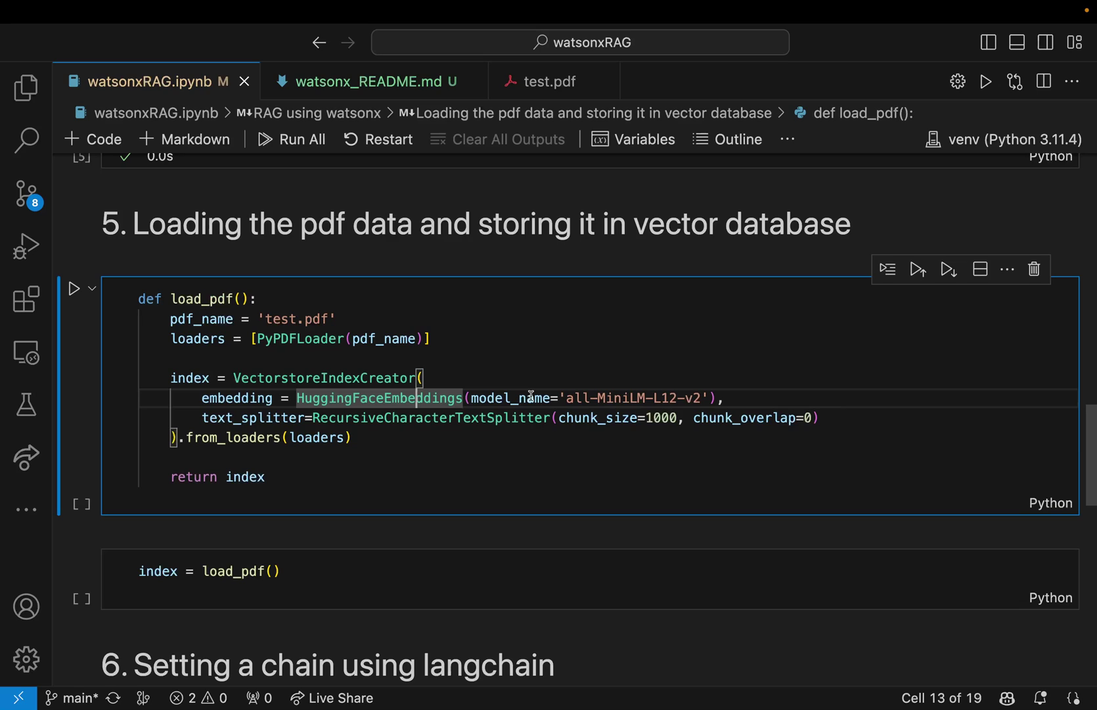
pyautogui.click(748, 402)
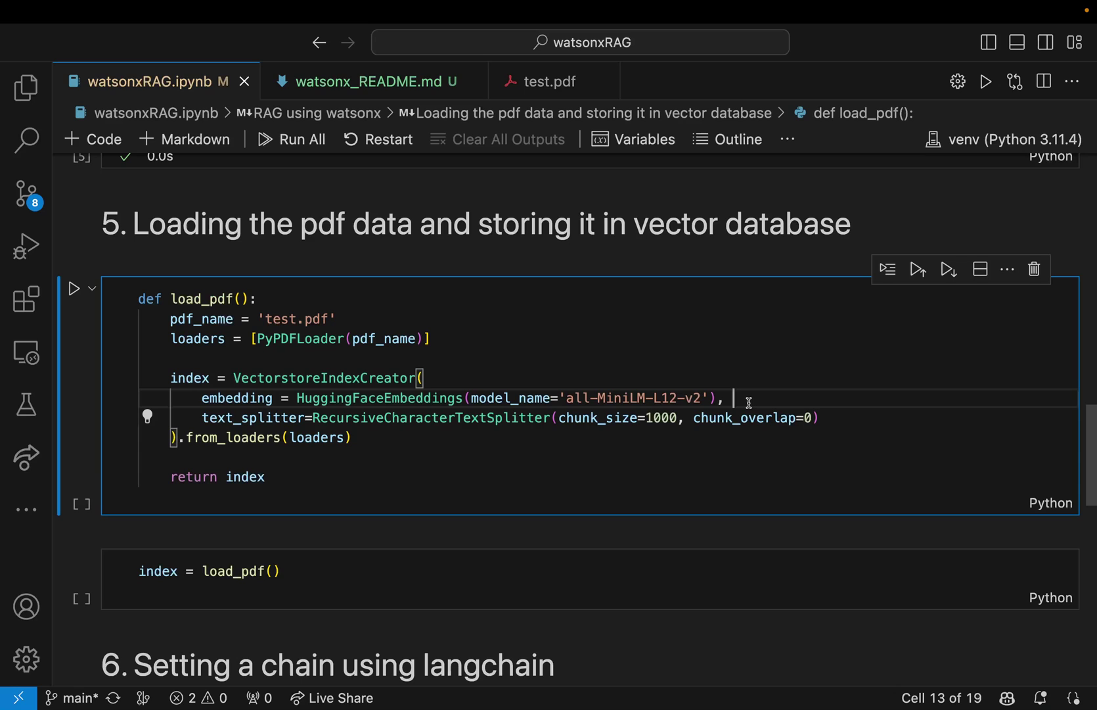
pyautogui.hotkey('shift', 'Return')
pyautogui.hotkey('shift', 'Return')
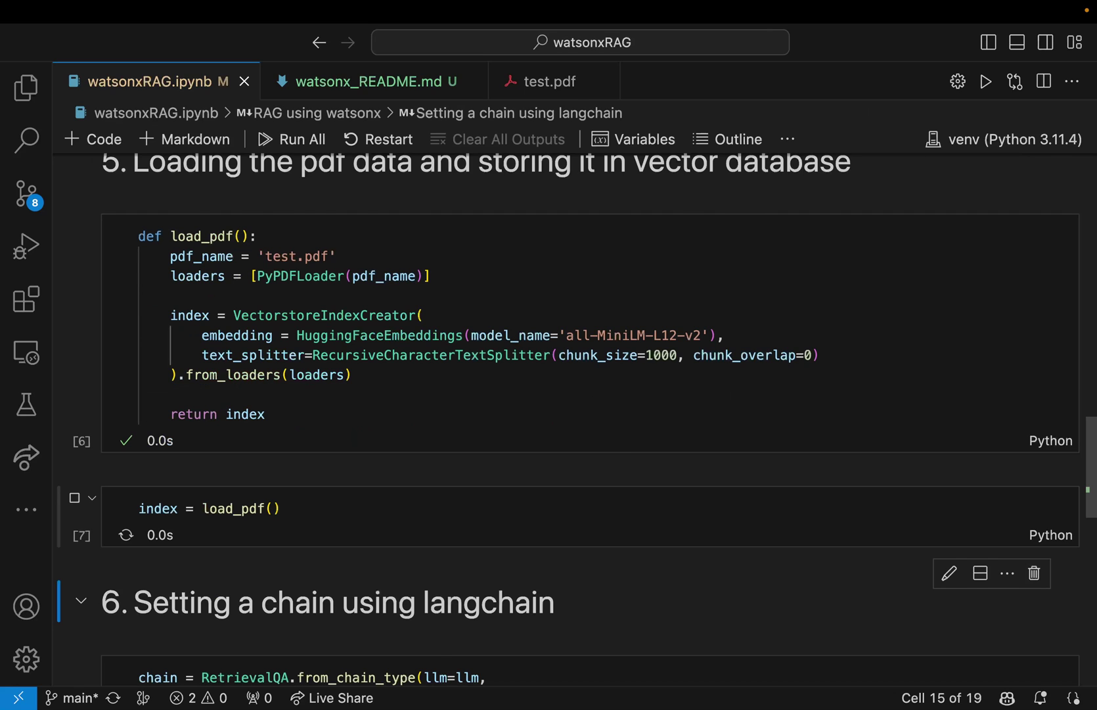
pyautogui.scroll(-2, 543, 466)
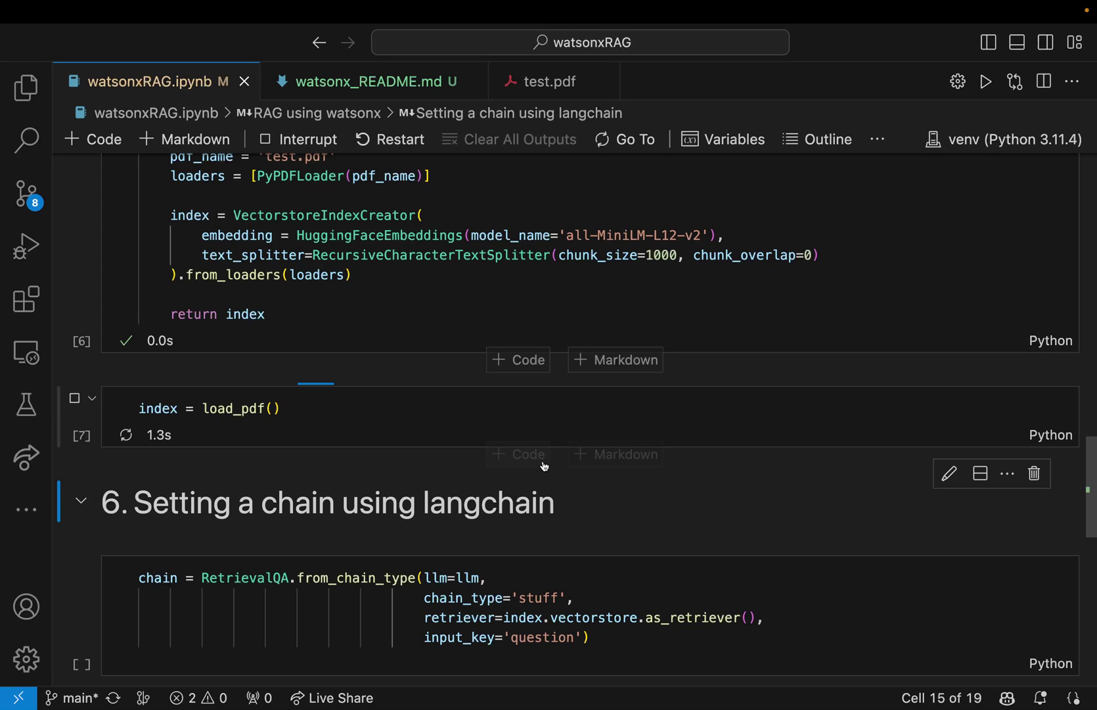
pyautogui.scroll(-3, 543, 466)
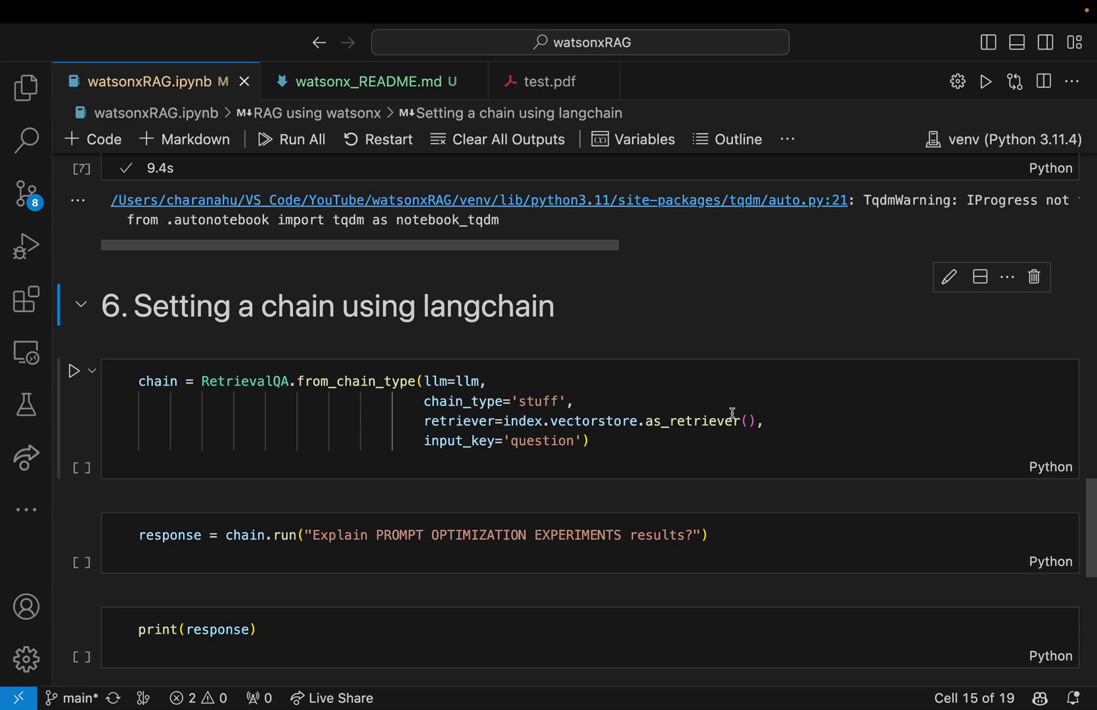
# Run the RetrievalQA chain cell once the index has finished building.
pyautogui.click(732, 414)
pyautogui.hotkey('shift', 'Return')
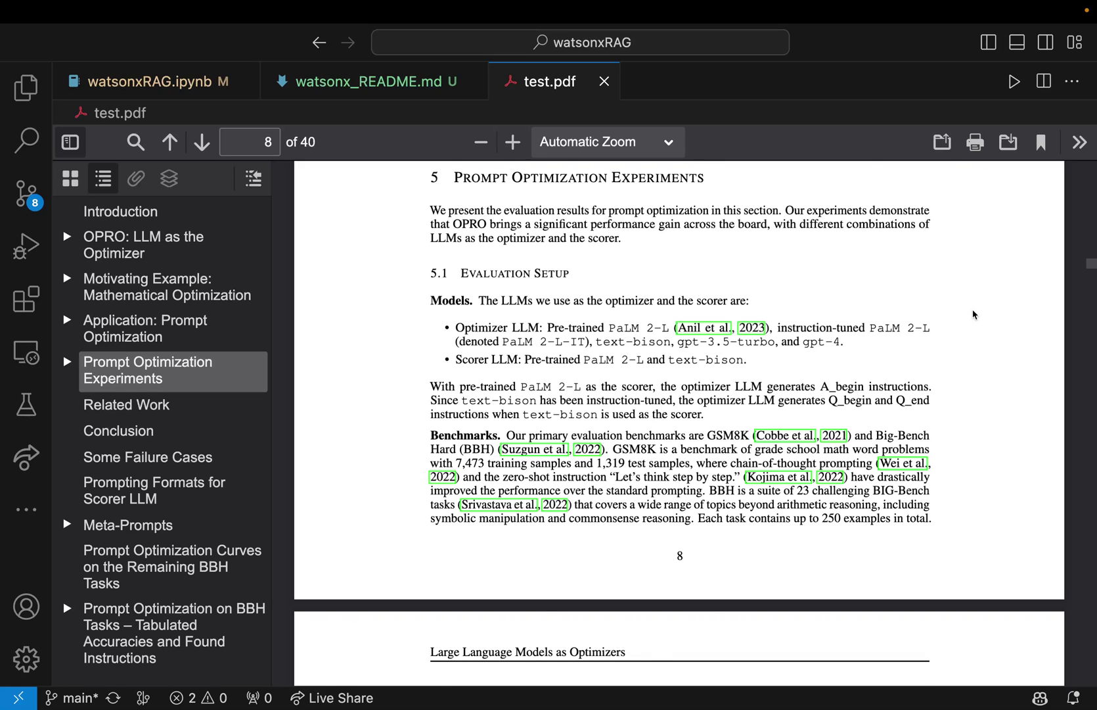
pyautogui.scroll(-8, 728, 419)
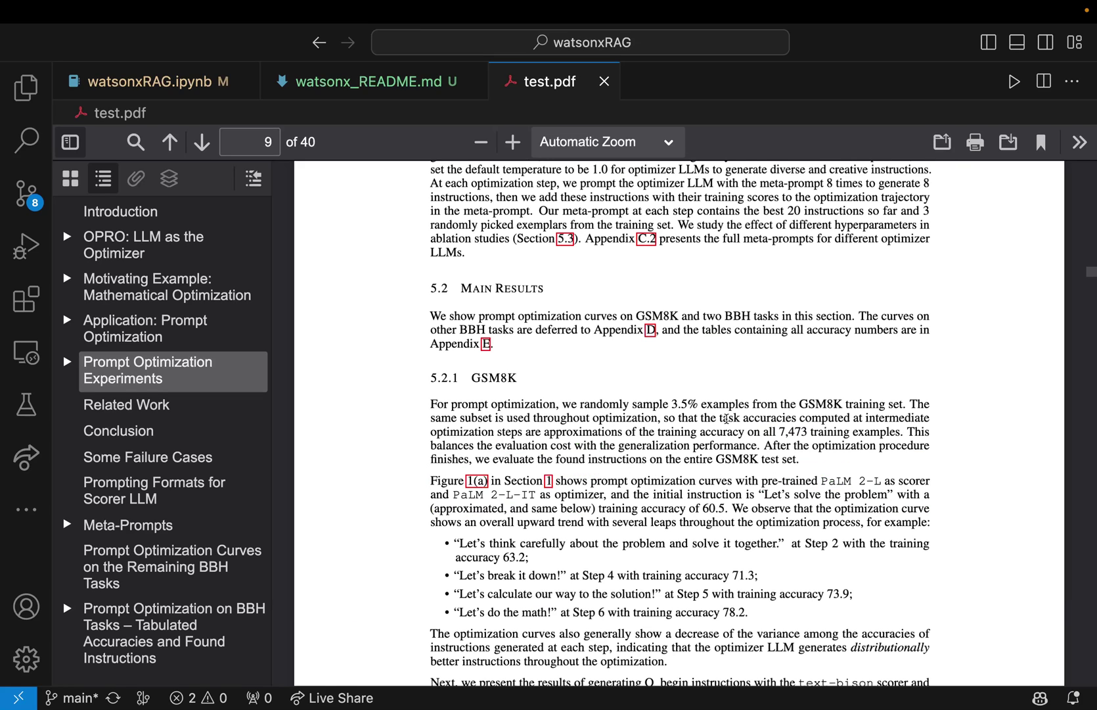
pyautogui.scroll(-2, 727, 419)
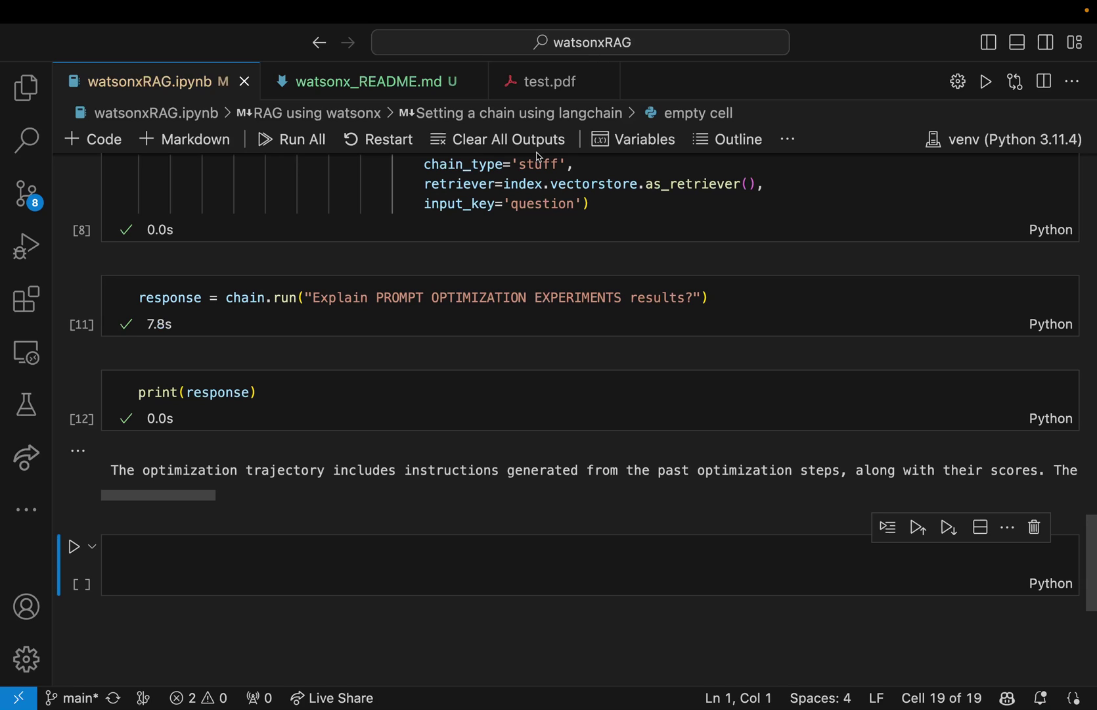
# Clear all outputs, rerun every cell, and select 'optimization trajectory' in the answer.
pyautogui.click(514, 139)
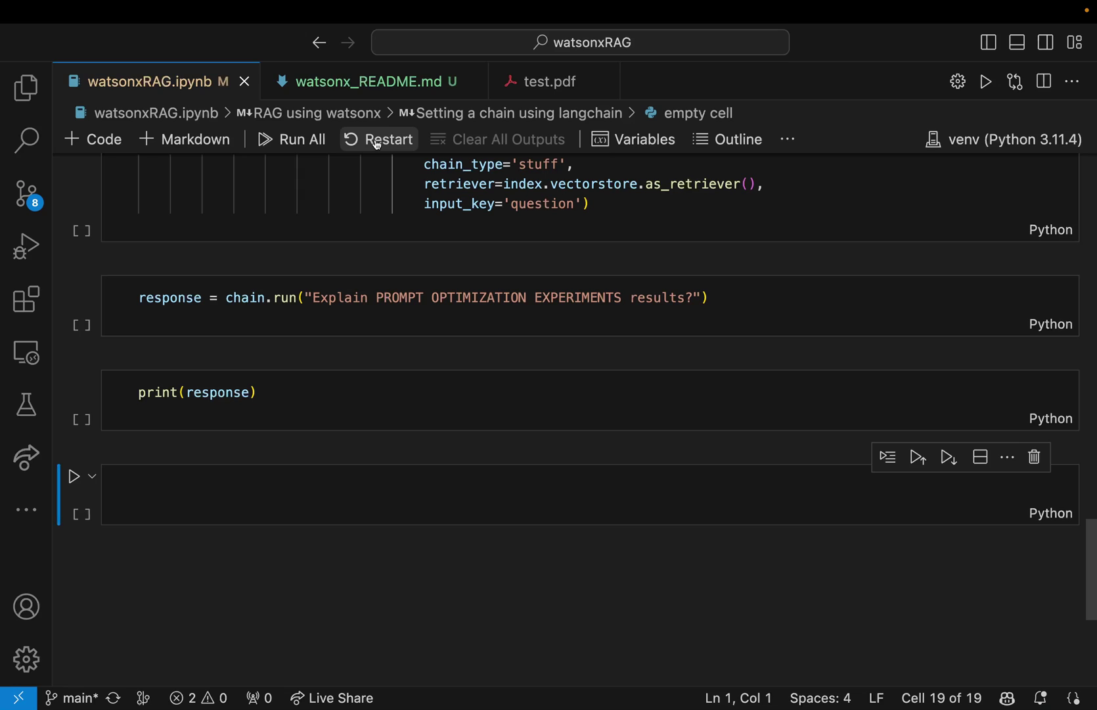
pyautogui.click(376, 140)
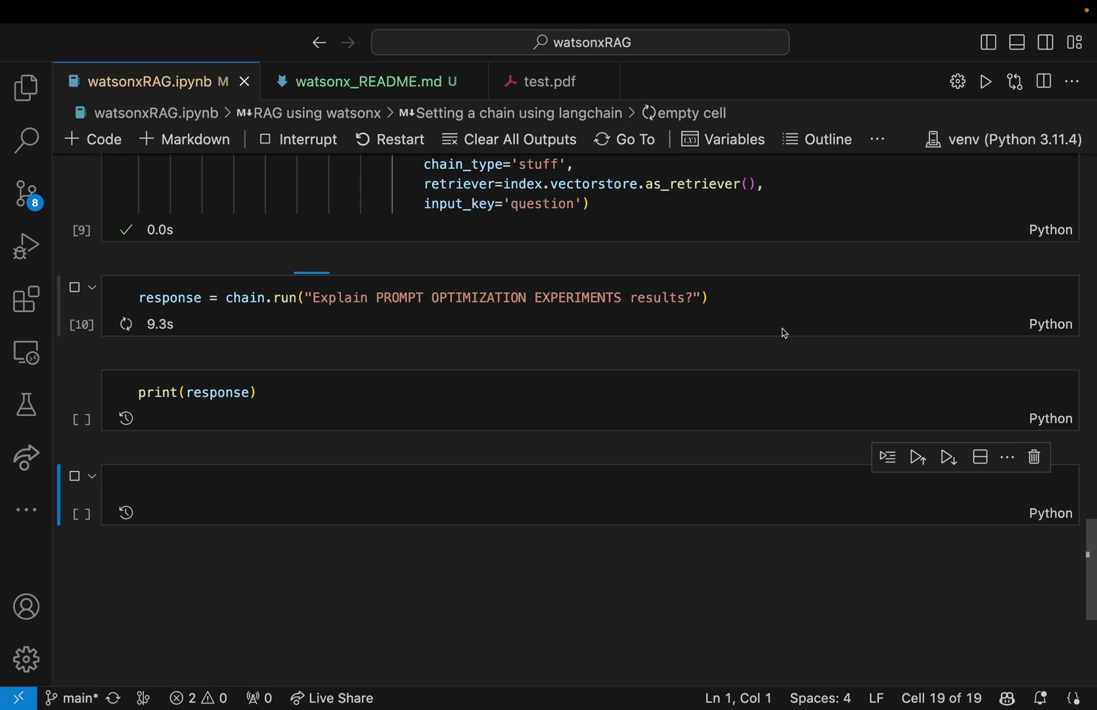
pyautogui.moveTo(143, 525); pyautogui.dragTo(334, 525)
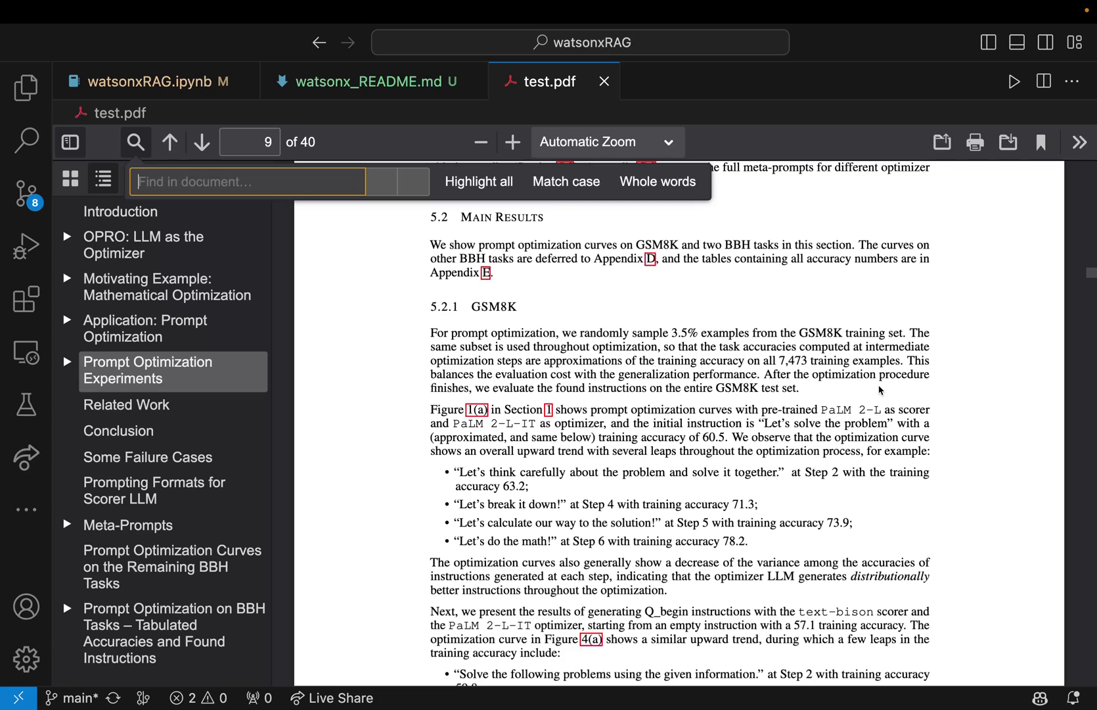
# Search test.pdf for the pasted phrase 'optimization trajectory'.
pyautogui.write('optimization trajectory includes')
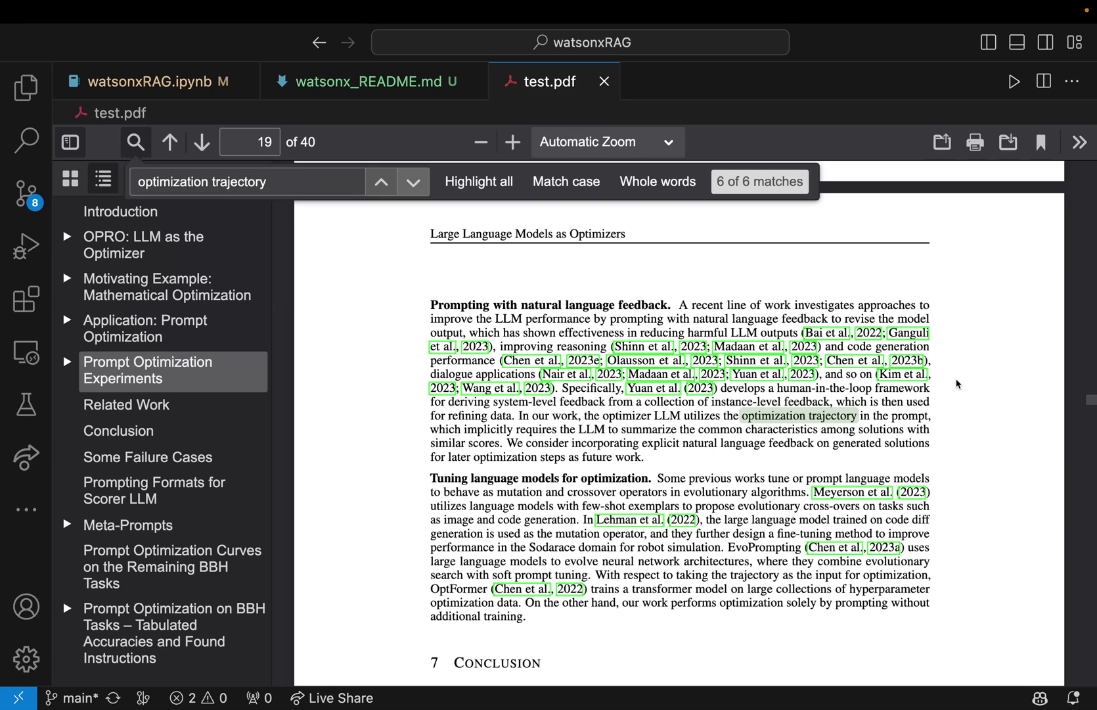
pyautogui.scroll(10, 598, 396)
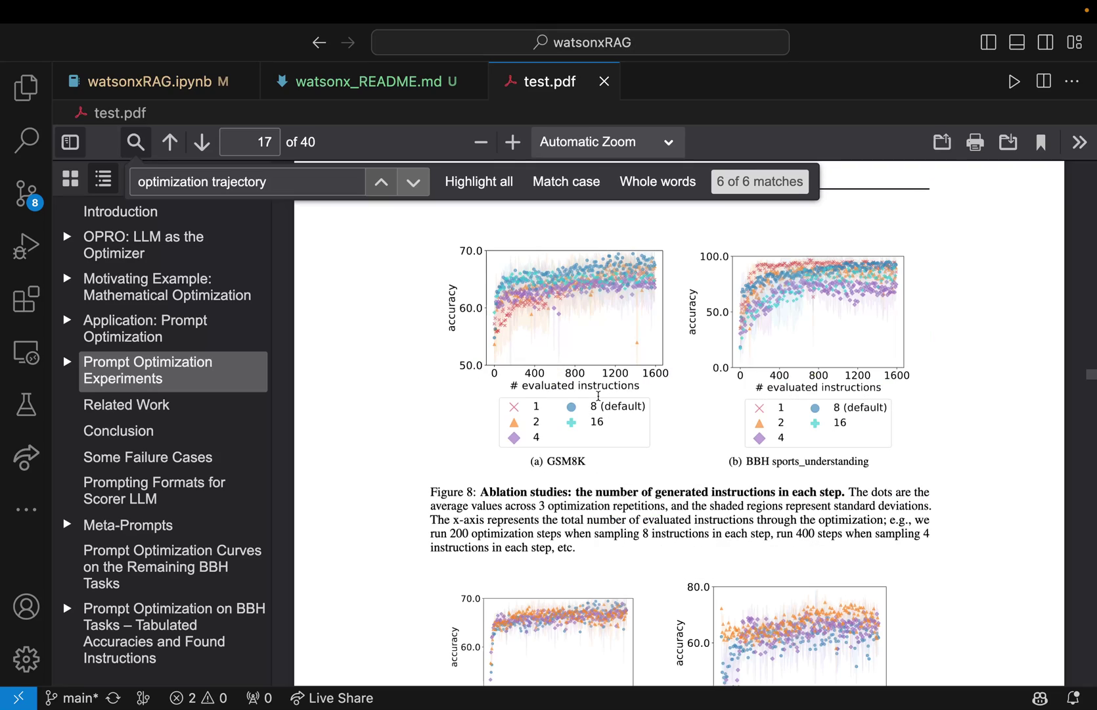
pyautogui.scroll(10, 599, 396)
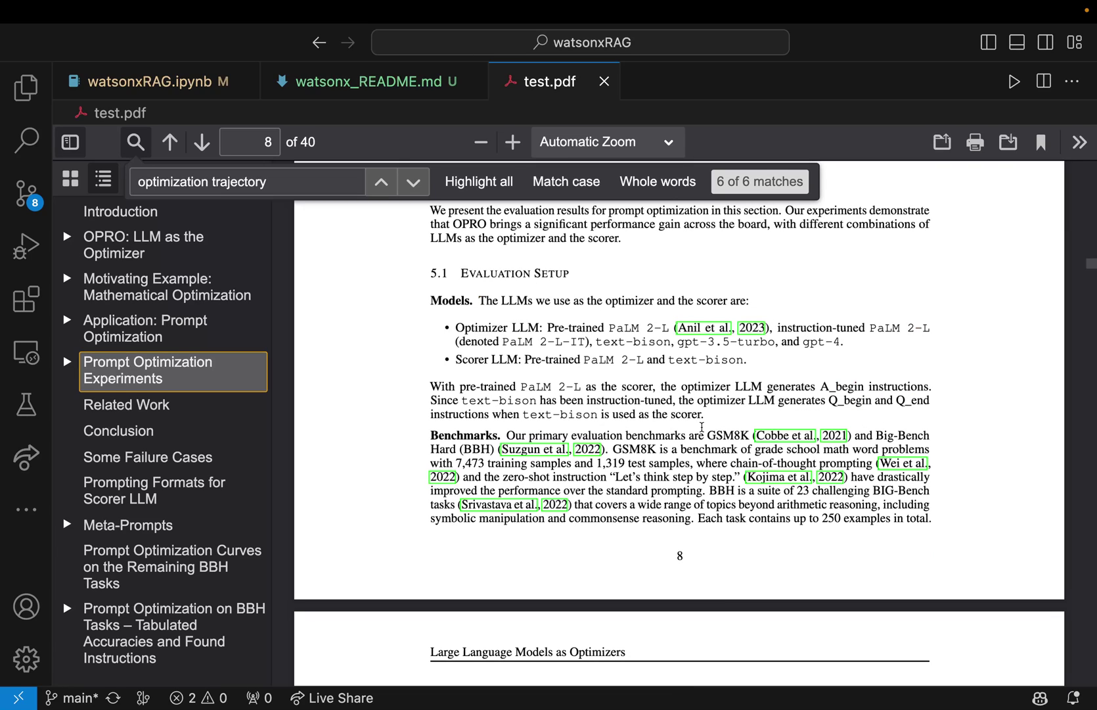
pyautogui.scroll(5, 600, 386)
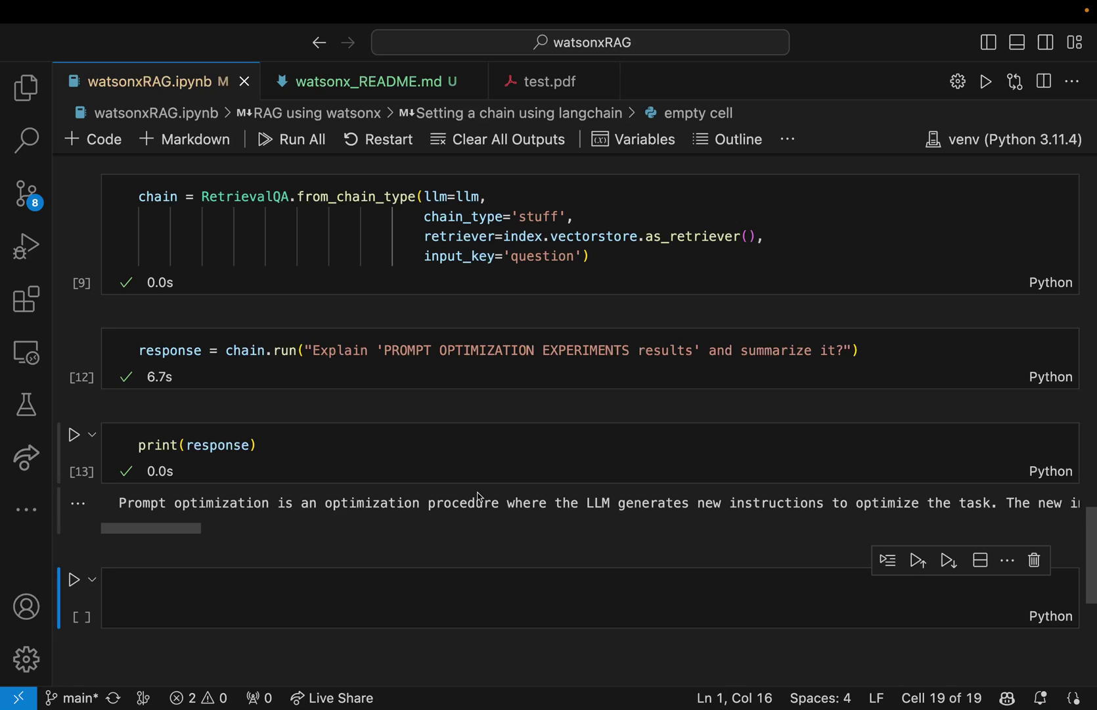
pyautogui.scroll(10, 478, 496)
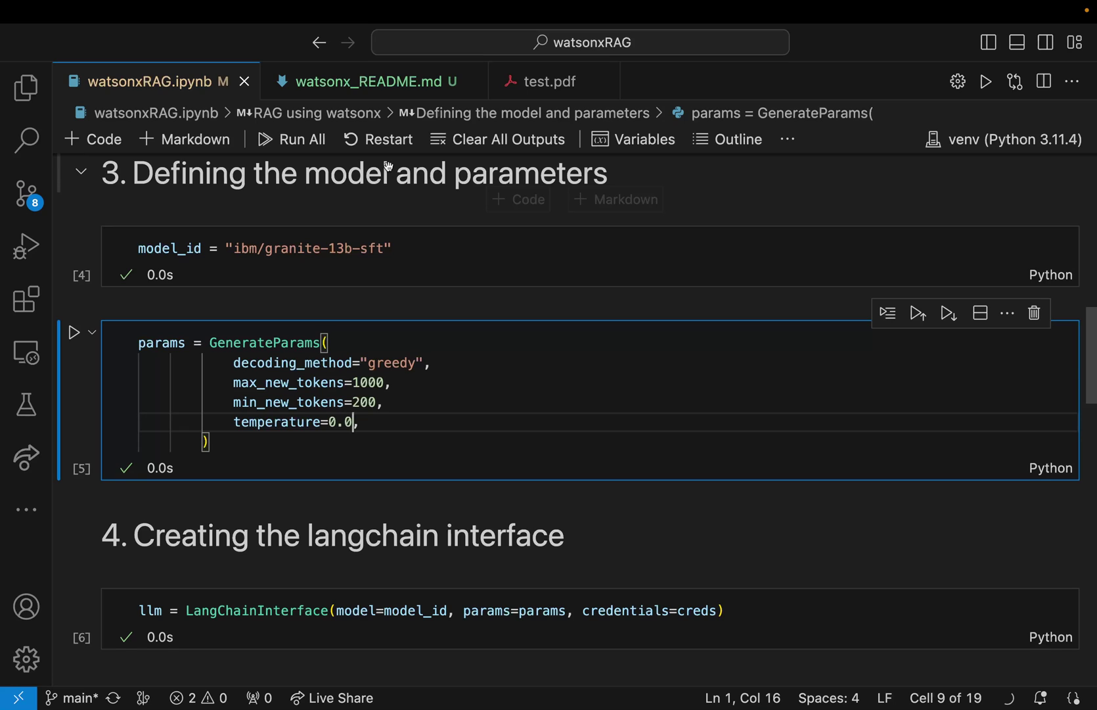
pyautogui.scroll(-5, 527, 346)
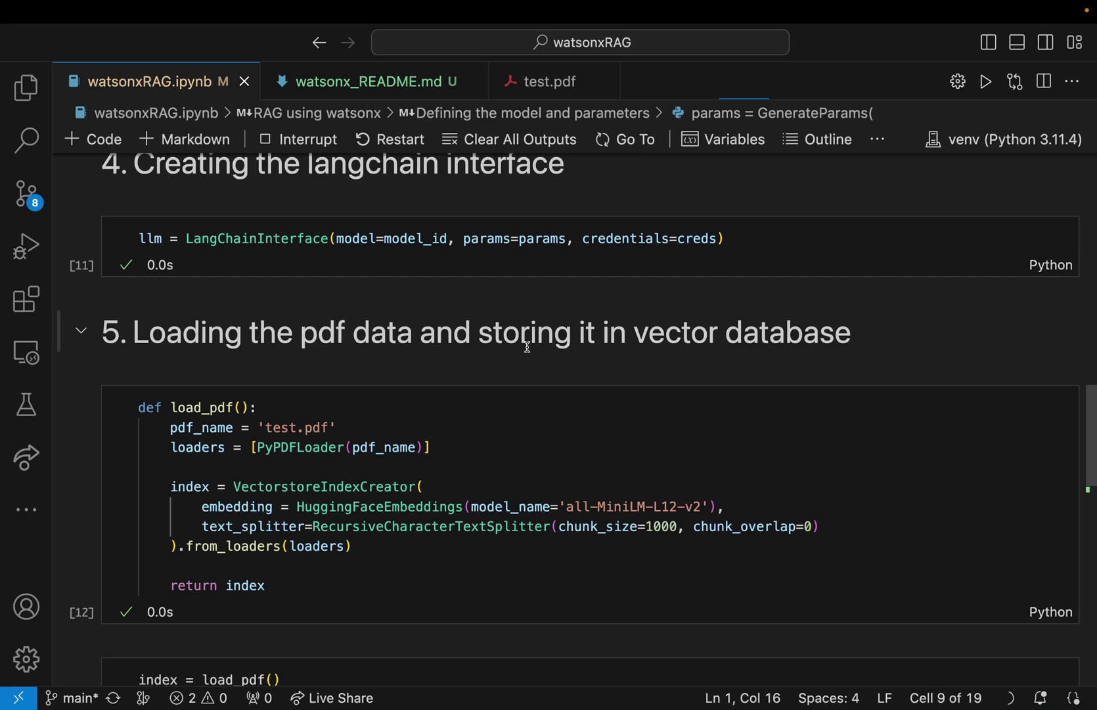
pyautogui.scroll(-10, 526, 347)
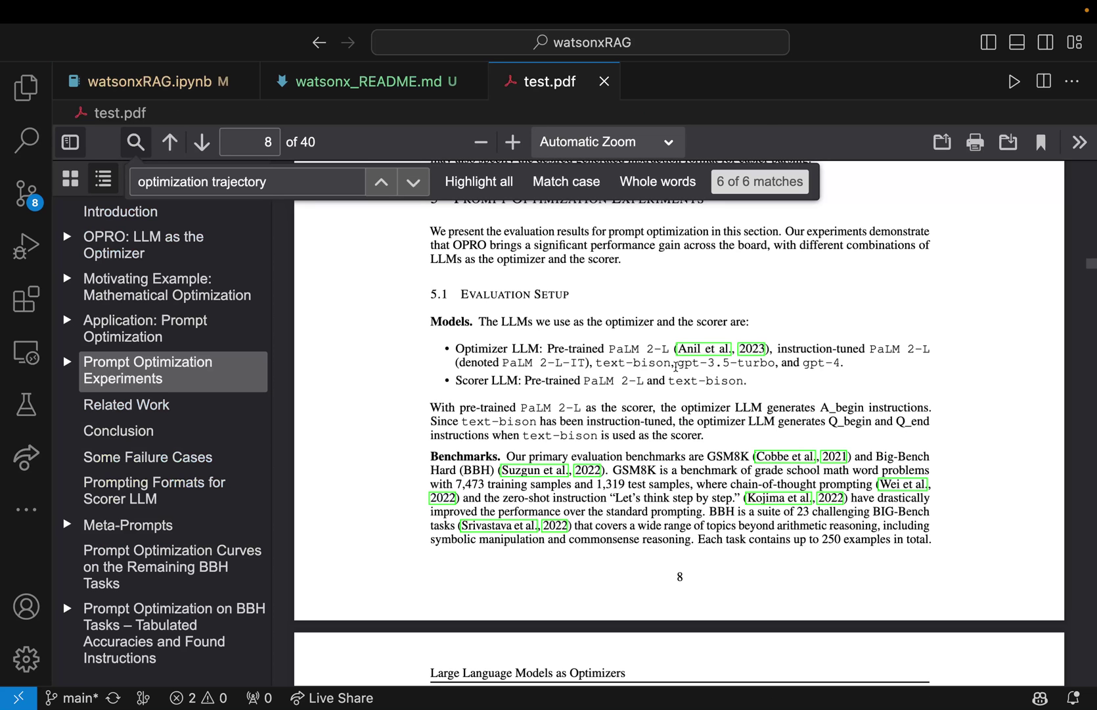
pyautogui.scroll(-5, 675, 367)
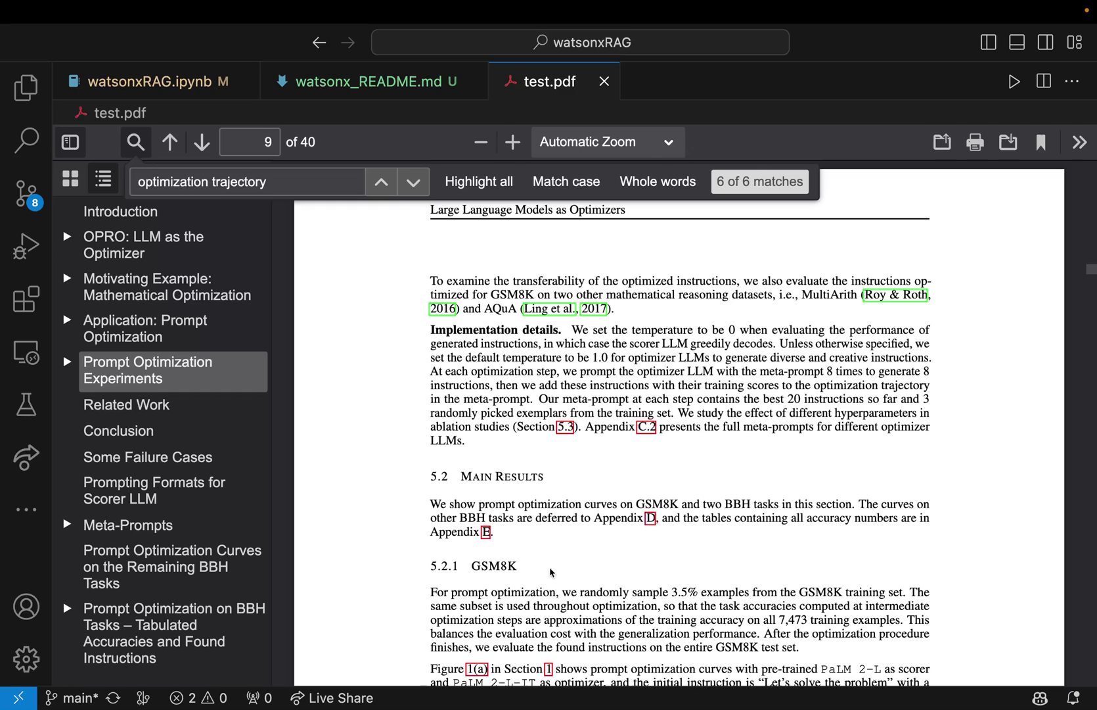
pyautogui.scroll(-15, 552, 571)
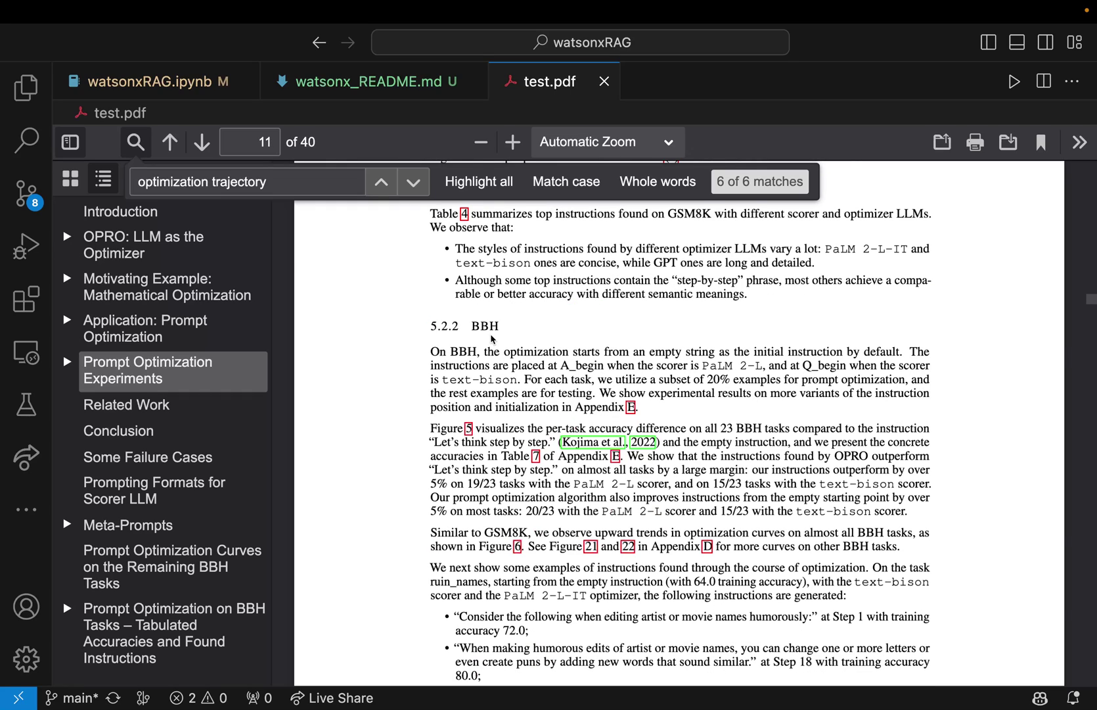
# Highlight 'BBH' in test.pdf heading 5.2.2, then return to watsonxRAG.ipynb.
pyautogui.doubleClick(486, 327)
pyautogui.hotkey('ctrl', 'Tab')
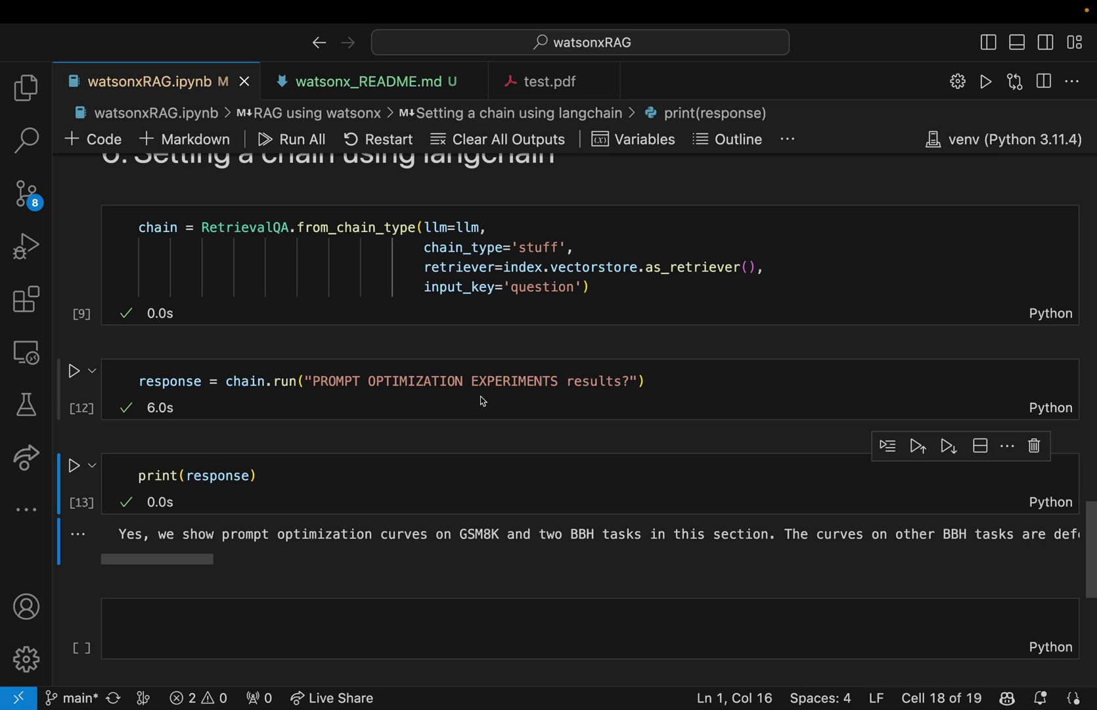
pyautogui.scroll(10, 482, 399)
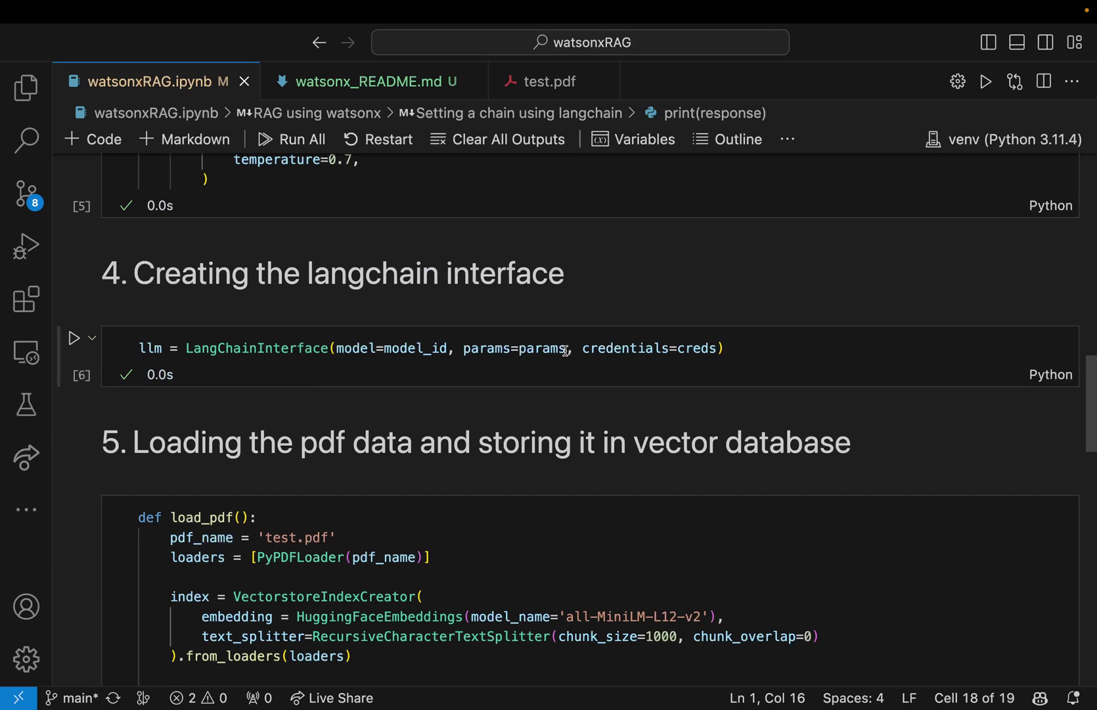
pyautogui.scroll(5, 565, 350)
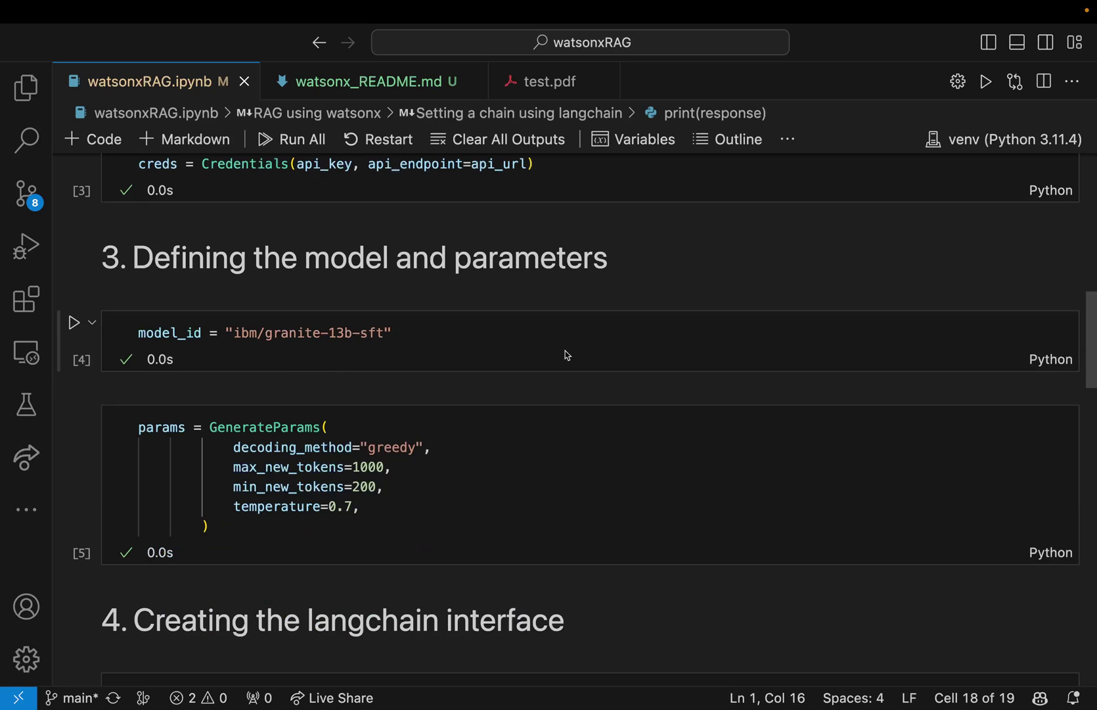